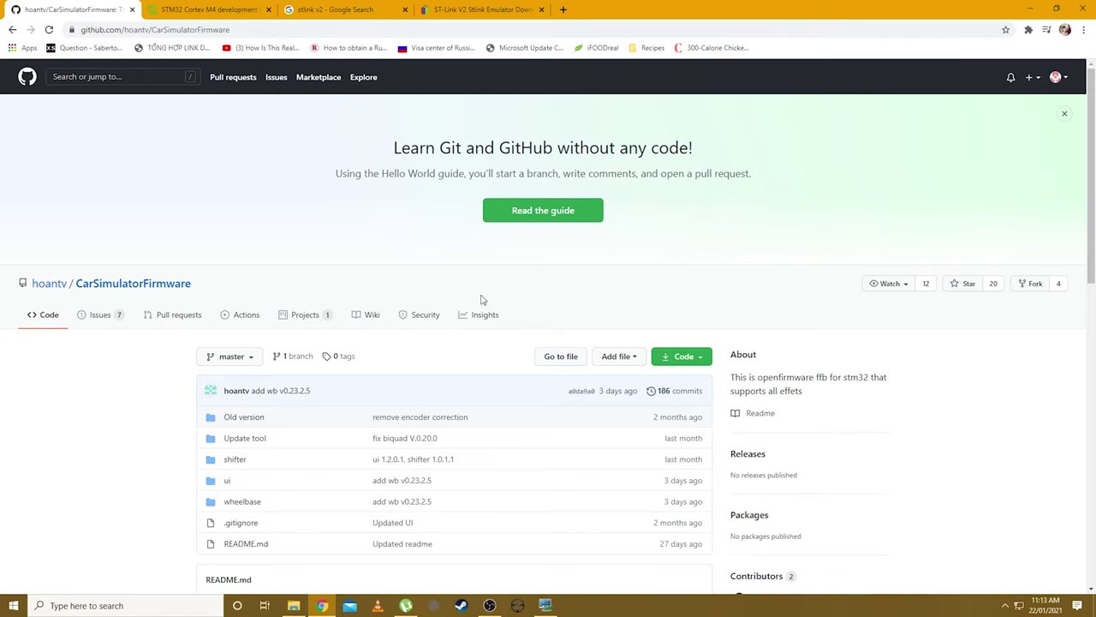
# Download the CarSimulatorFirmware repository from GitHub as a ZIP
pyautogui.scroll(-1, 368, 292)
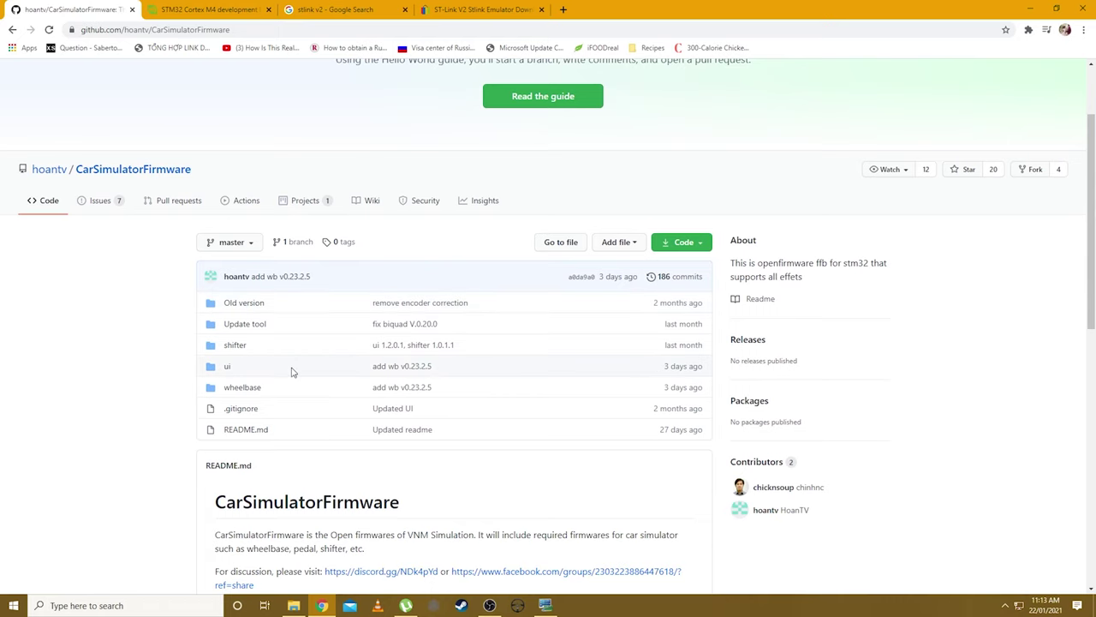
pyautogui.click(701, 244)
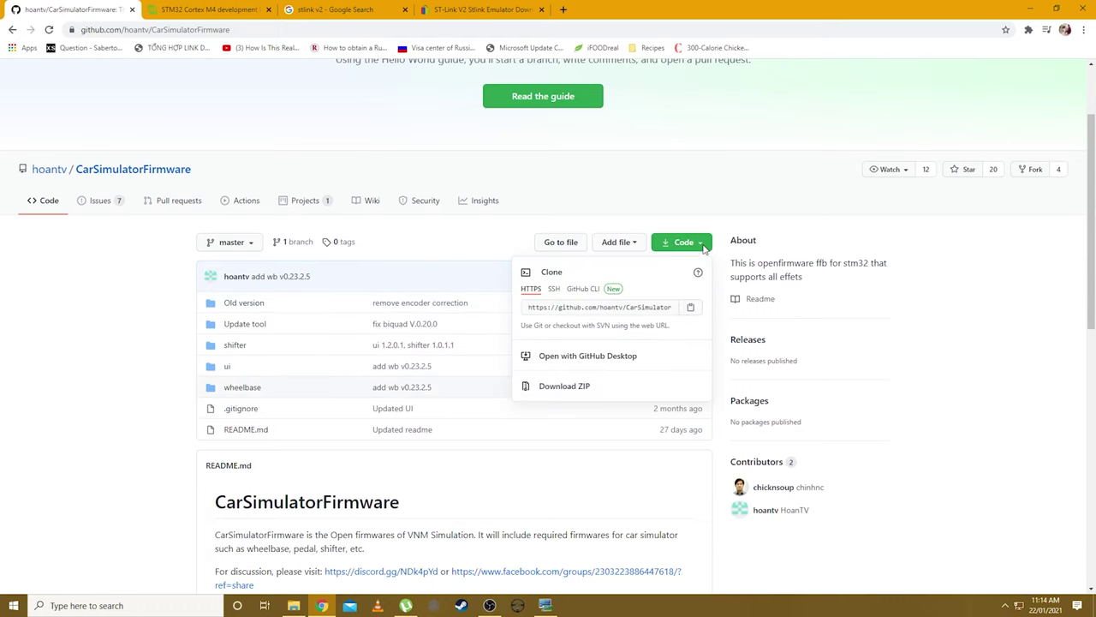
pyautogui.click(581, 387)
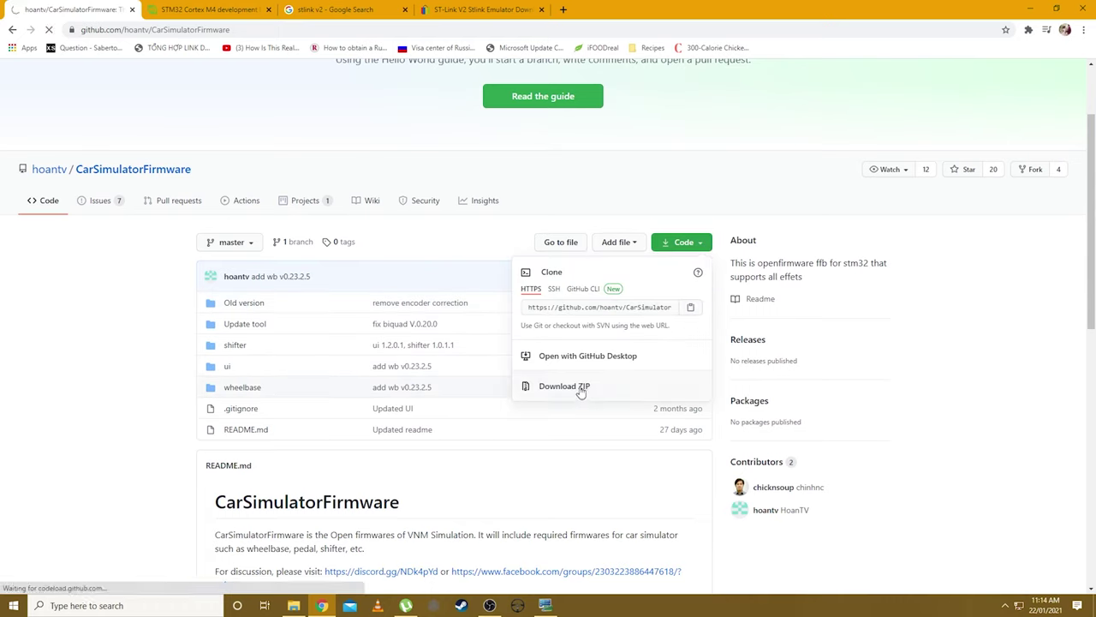
pyautogui.click(699, 211)
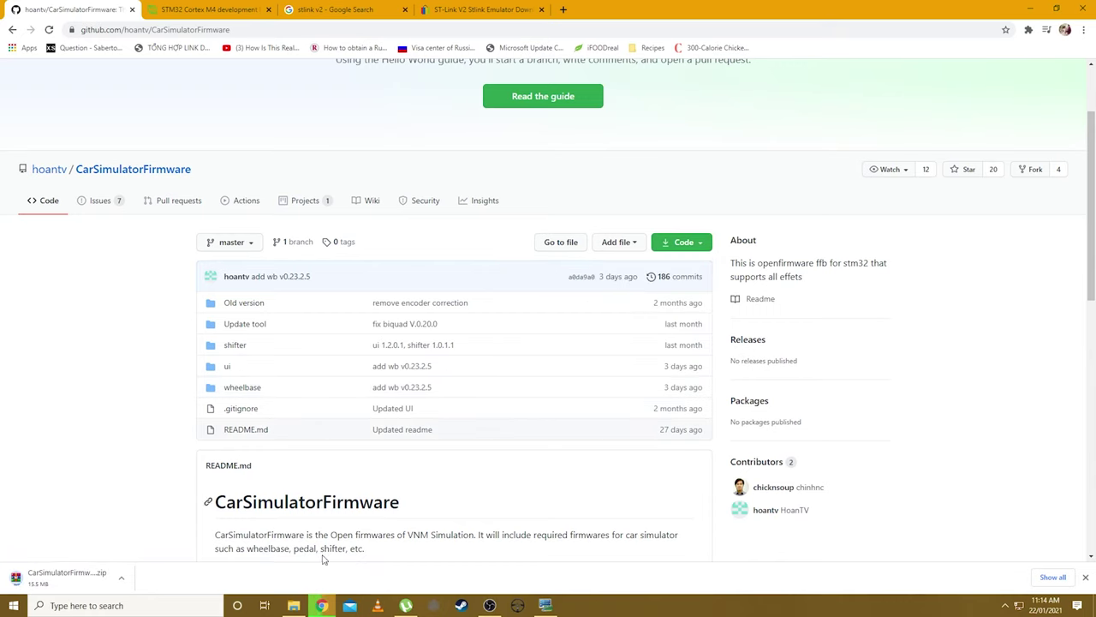
# Highlight the README's built-in DAC pins (PA4,PA5) and PWM pins (PE9,PE11)
pyautogui.scroll(-3, 384, 477)
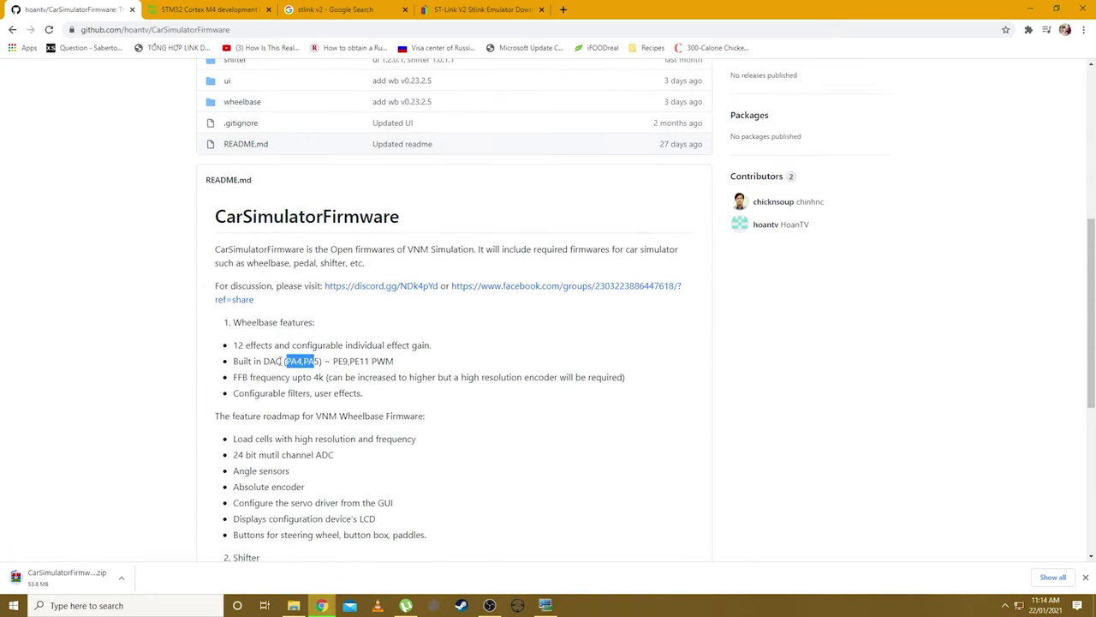
pyautogui.click(241, 362)
pyautogui.moveTo(333, 362); pyautogui.dragTo(370, 361)
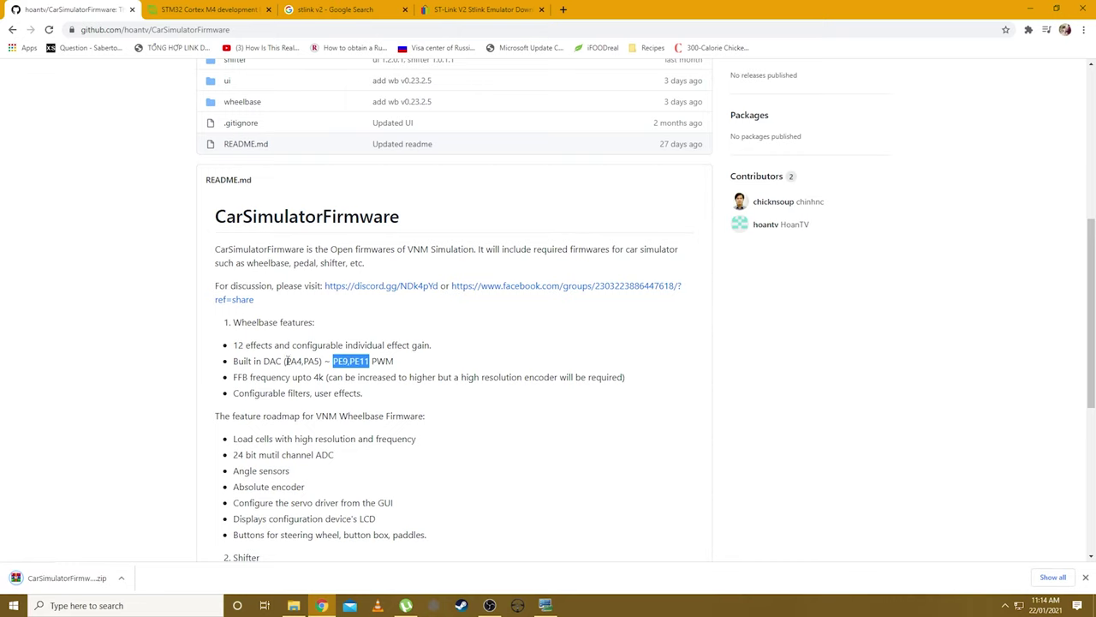
pyautogui.moveTo(284, 361); pyautogui.dragTo(321, 360)
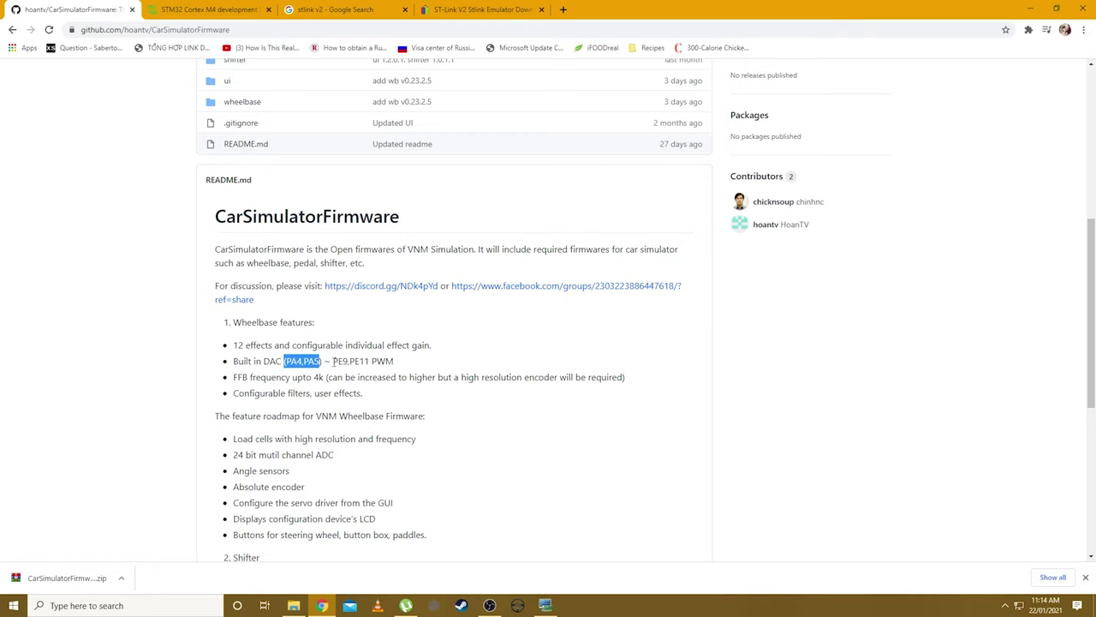
pyautogui.moveTo(333, 360); pyautogui.dragTo(394, 361)
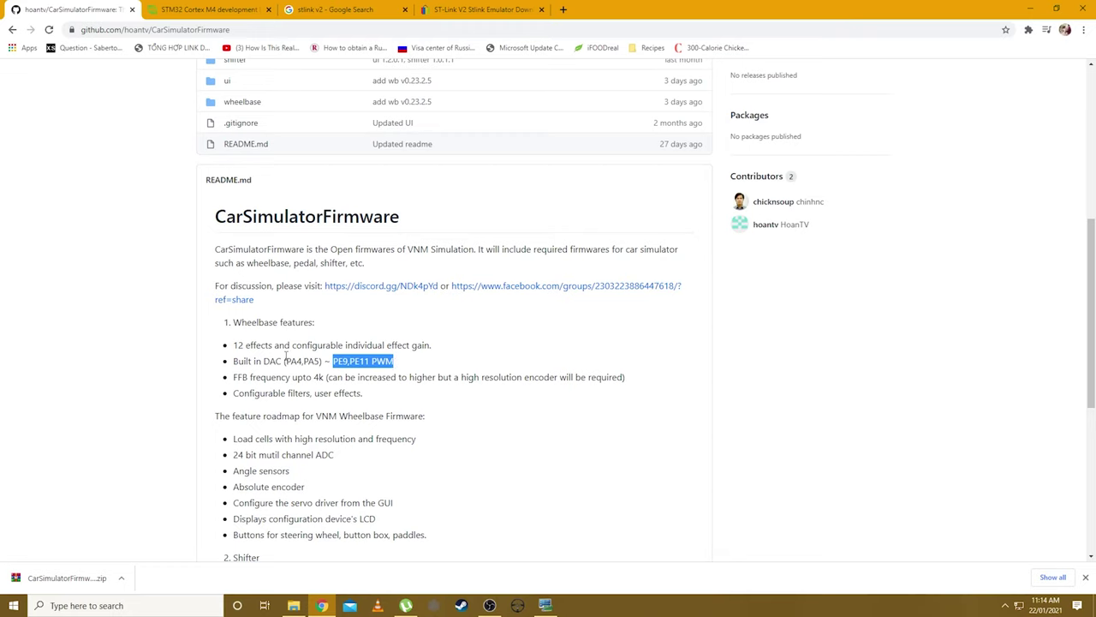
pyautogui.moveTo(239, 361); pyautogui.dragTo(322, 361)
pyautogui.scroll(3, 426, 365)
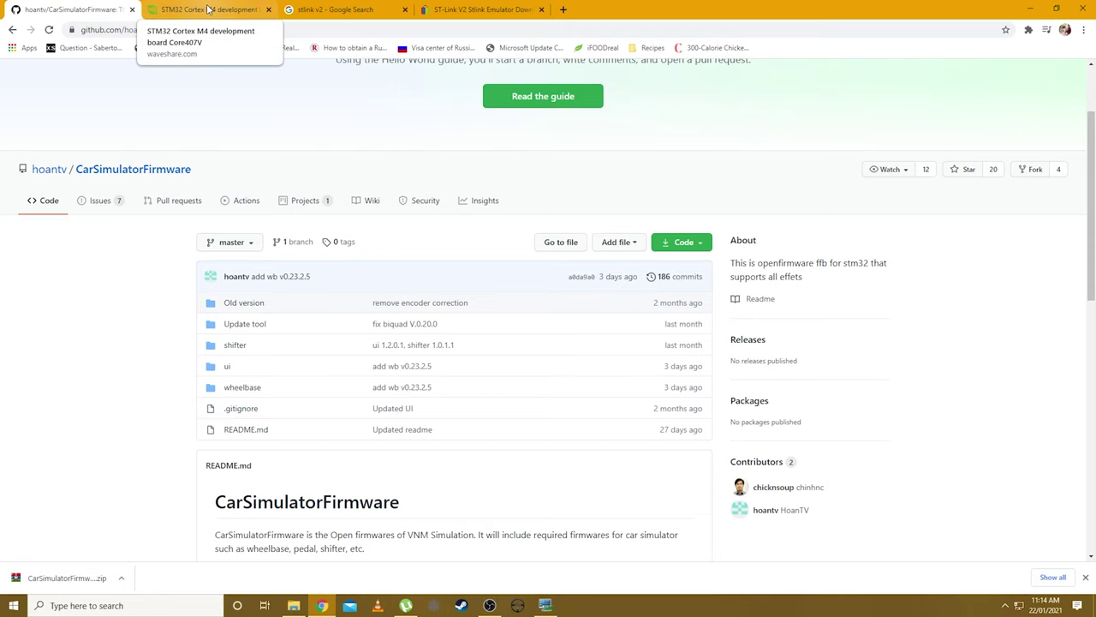
# Look over the Core407V board page and the eBay ST-Link V2 listing
pyautogui.click(208, 9)
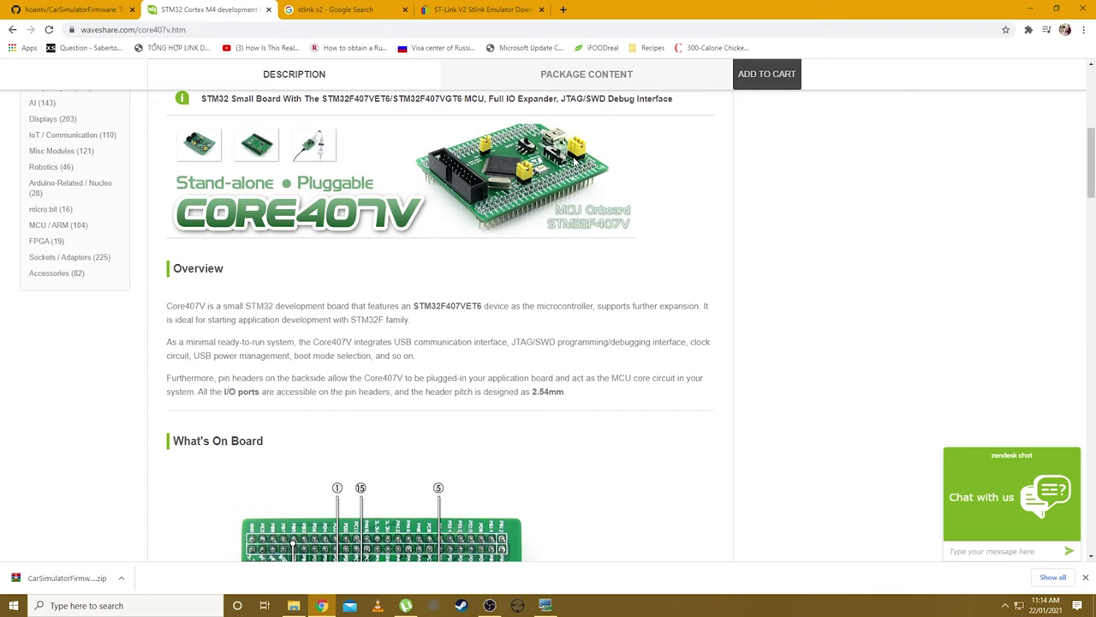
pyautogui.click(356, 10)
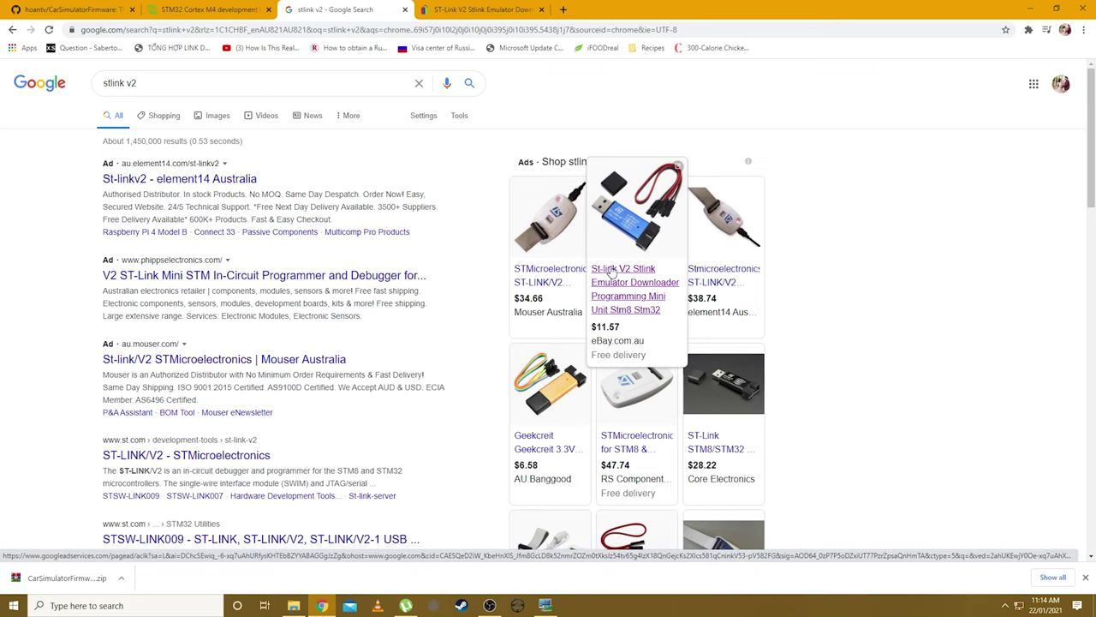
pyautogui.moveTo(540, 278)
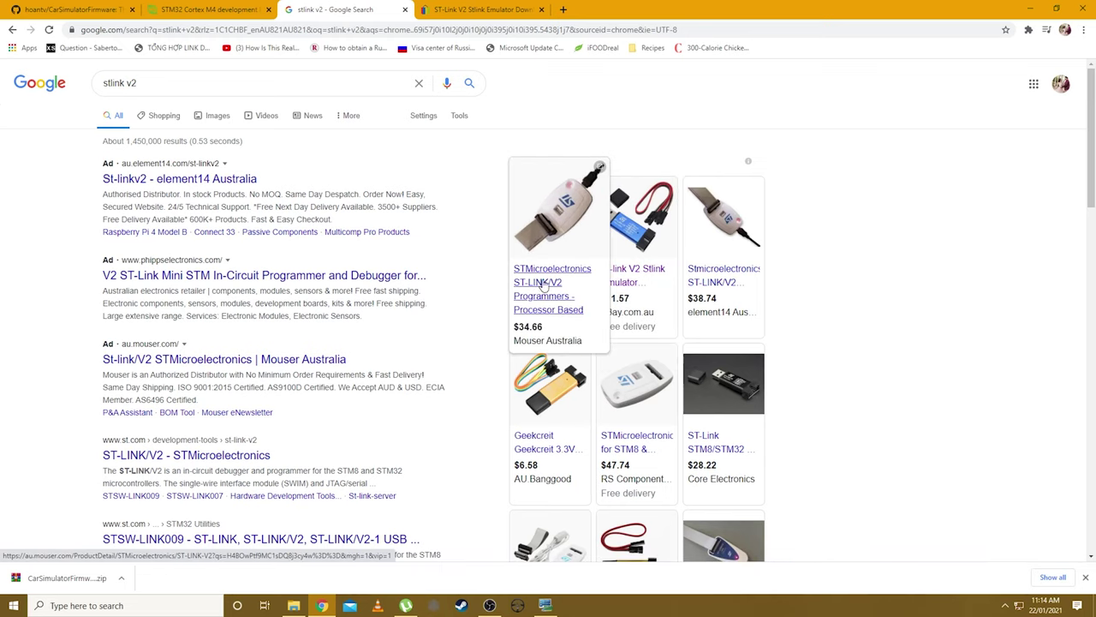
pyautogui.moveTo(709, 286)
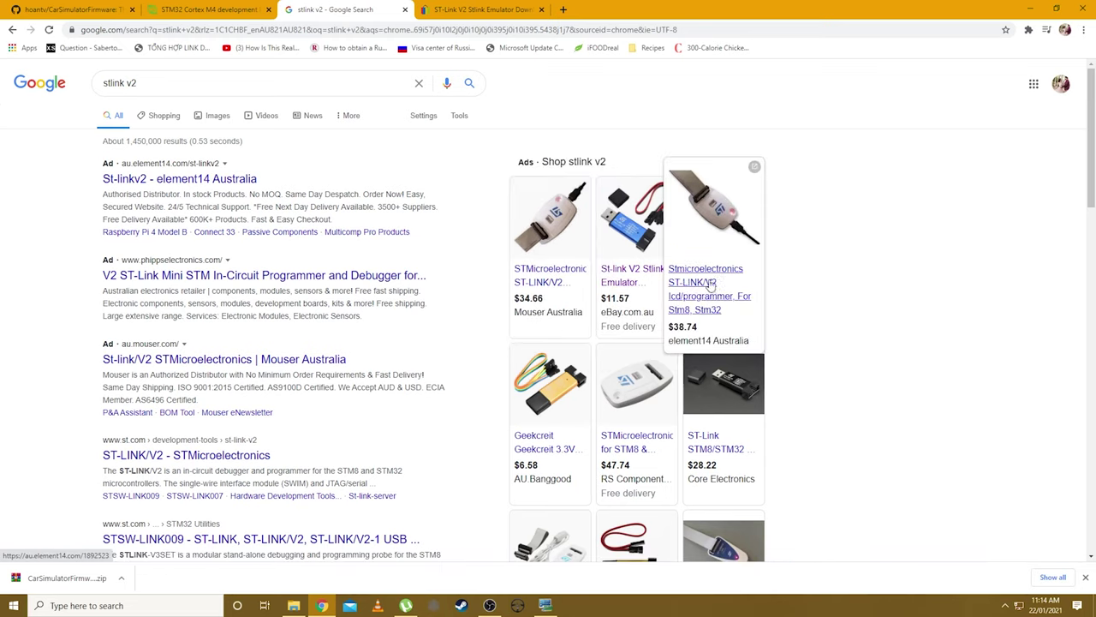
pyautogui.click(486, 10)
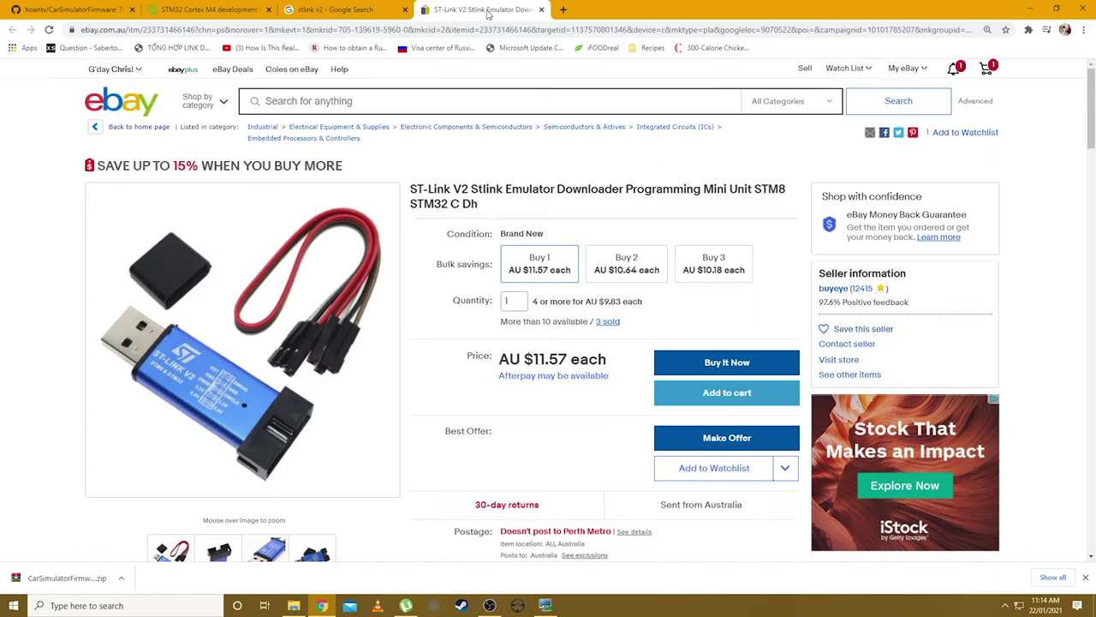
pyautogui.click(360, 9)
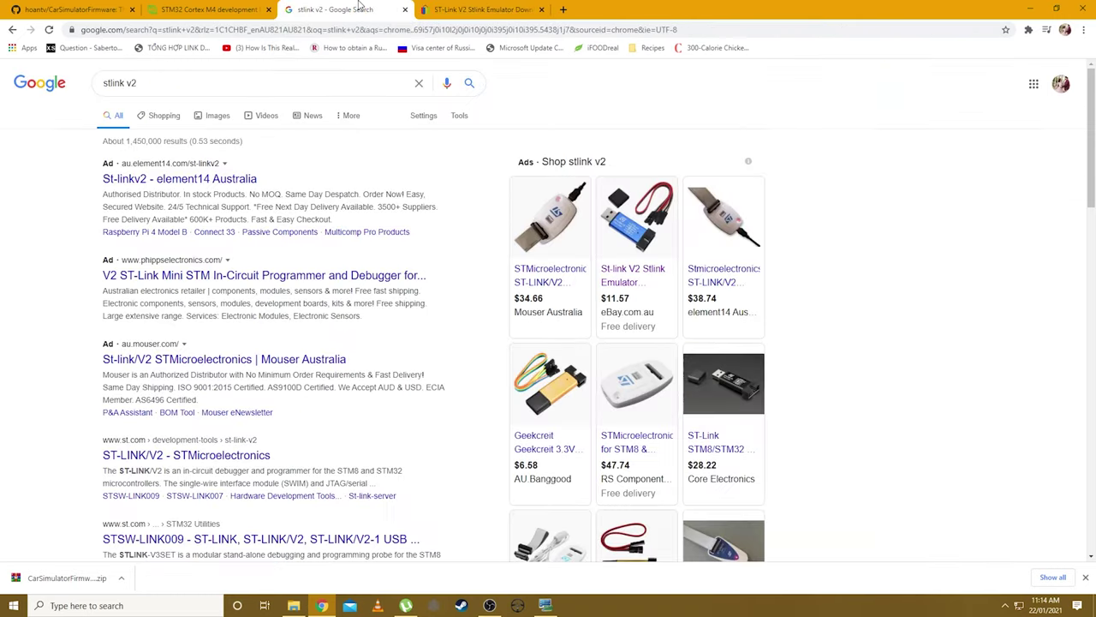
# Check the Core407V JTAG/SWD pinout against the AU $11.57 ST-Link V2 listing, then return to GitHub
pyautogui.click(221, 8)
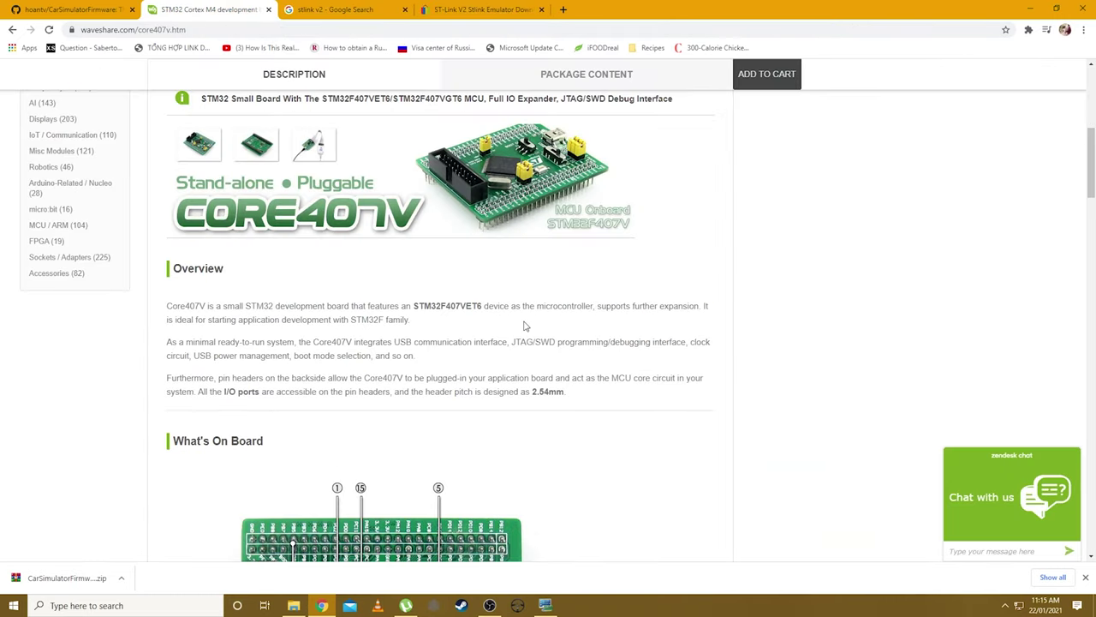
pyautogui.scroll(-15, 525, 326)
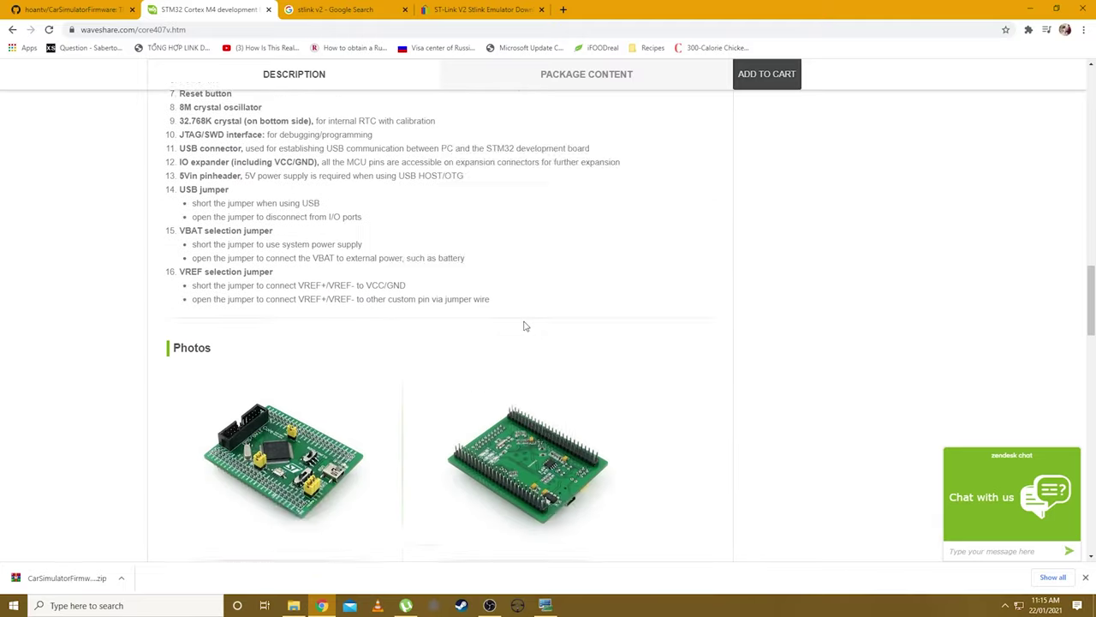
pyautogui.scroll(-4, 525, 325)
pyautogui.scroll(2, 430, 310)
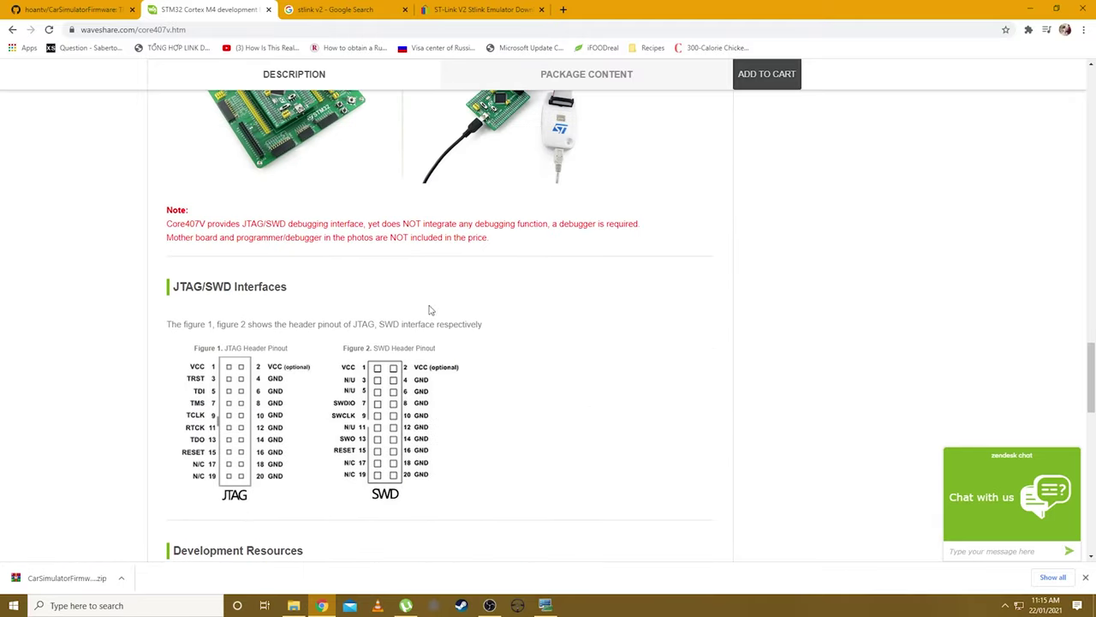
pyautogui.scroll(-1, 378, 402)
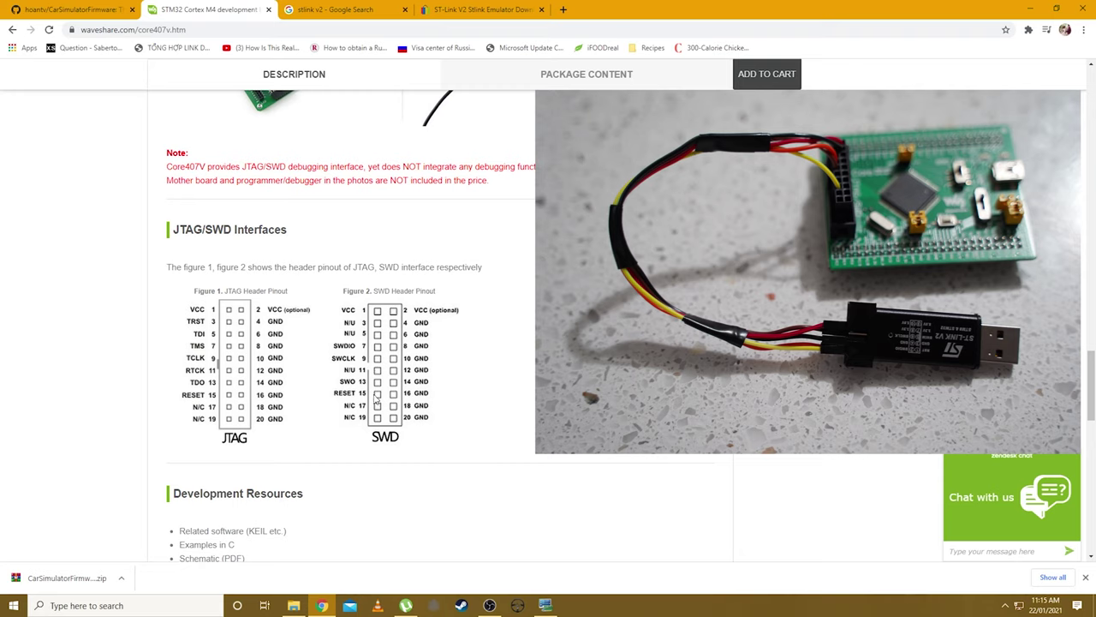
pyautogui.click(480, 10)
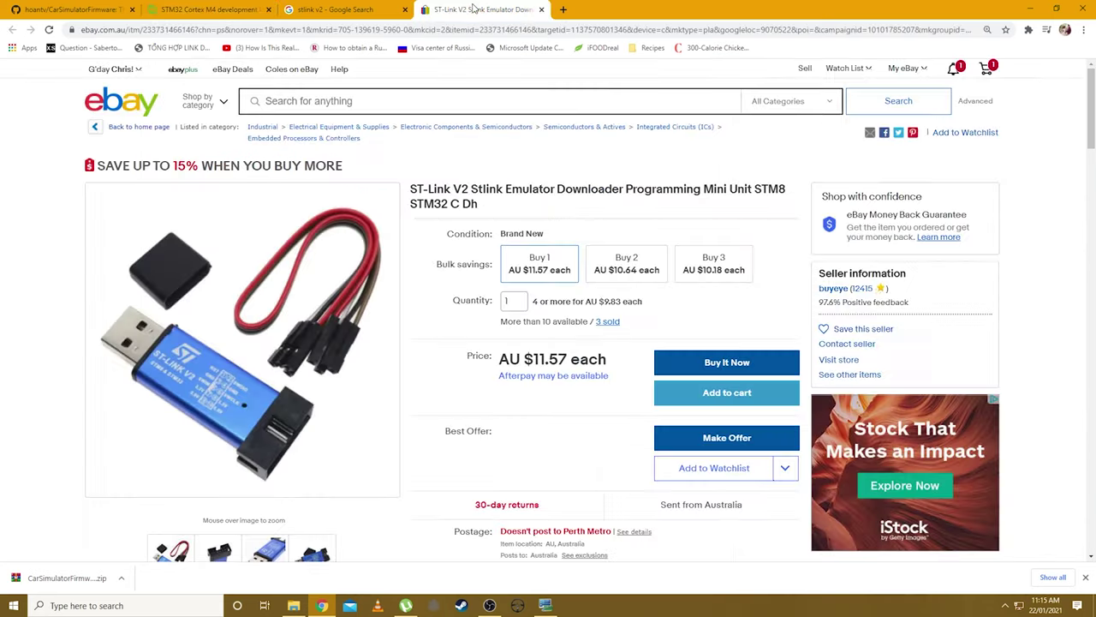
pyautogui.moveTo(252, 377)
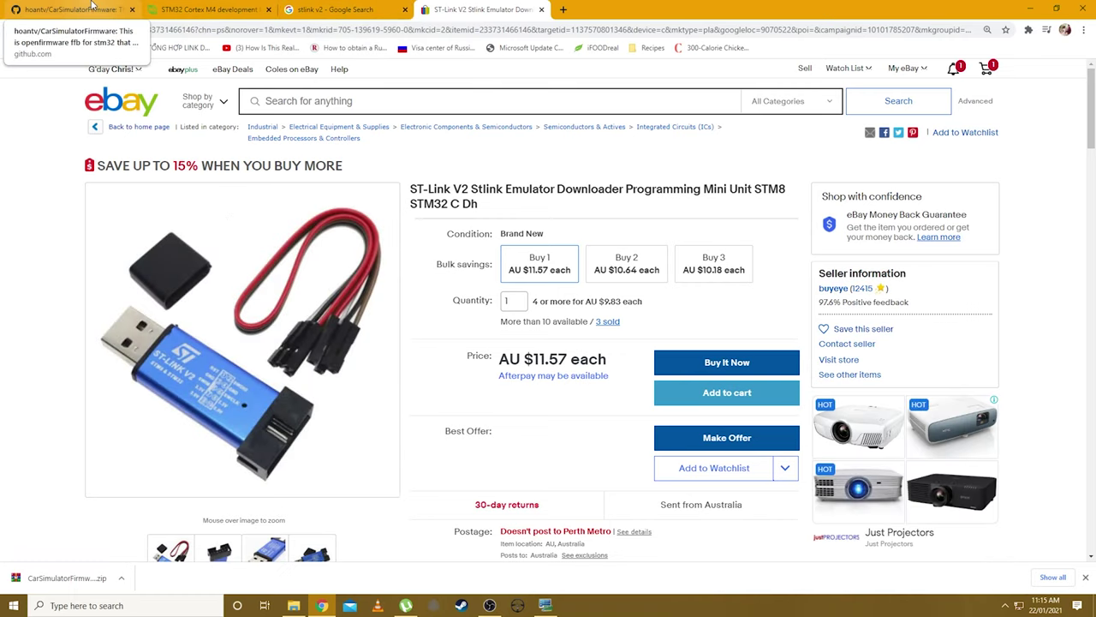
pyautogui.click(69, 10)
# Minimize Chrome, open the CarSimulatorFirmware-master folder and select its Update tool folder
pyautogui.click(1030, 8)
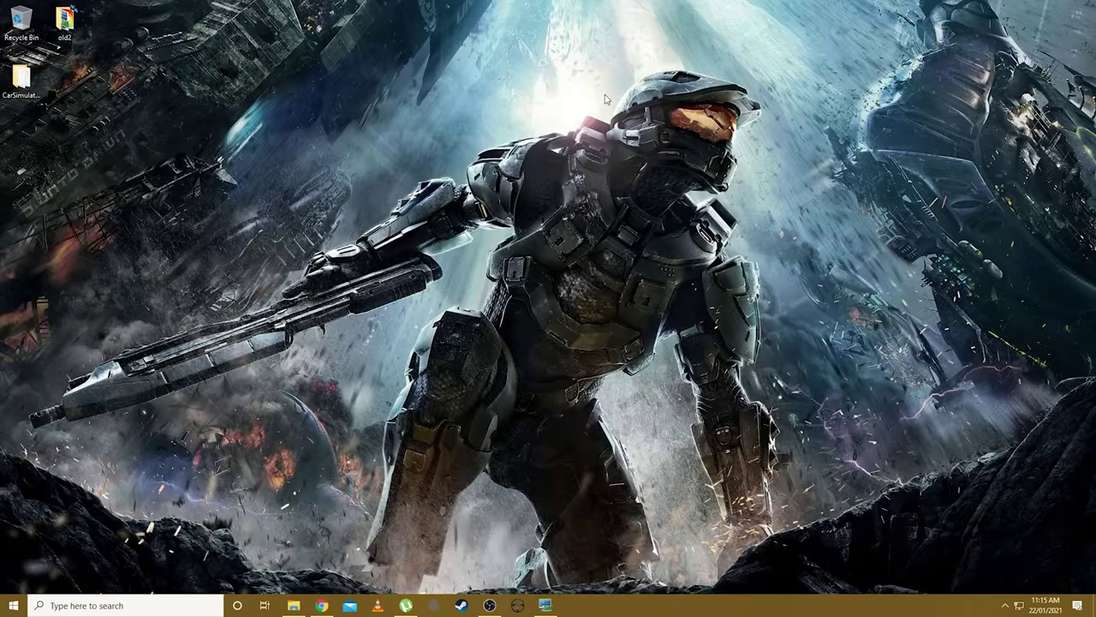
pyautogui.doubleClick(21, 82)
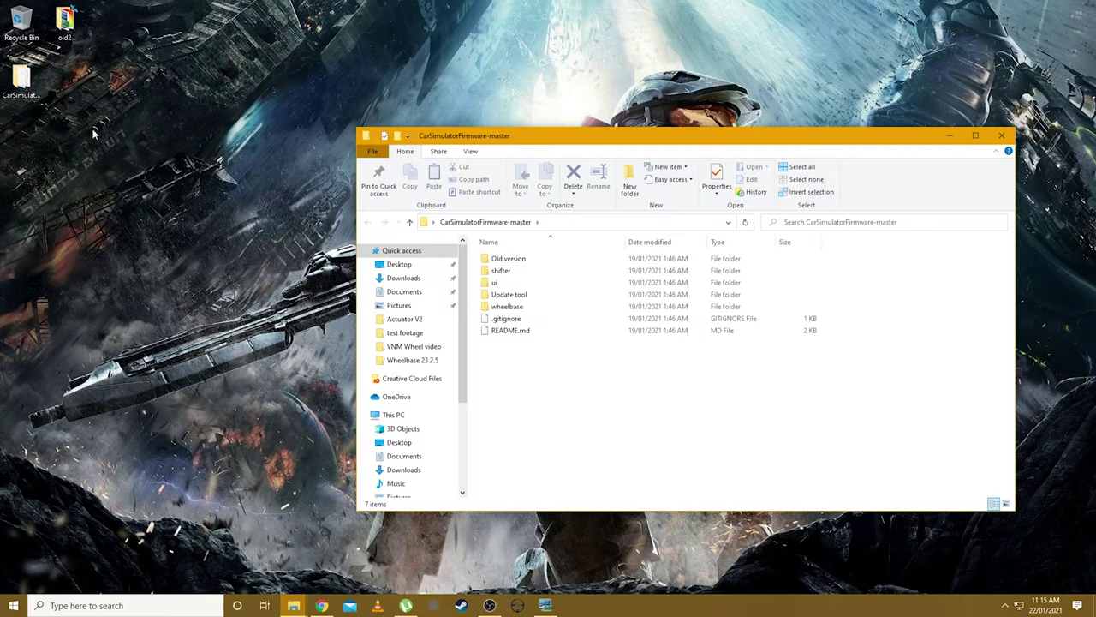
pyautogui.click(517, 296)
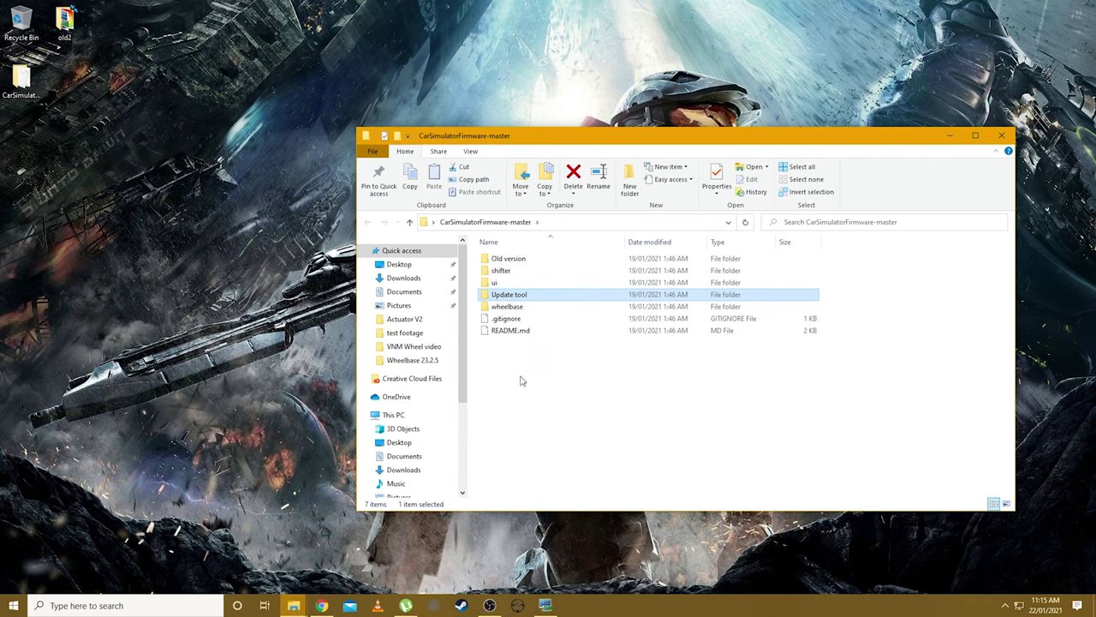
# Connect ST-LINK Utility to the STM32 board, full-chip erase its flash, and open Program & Verify
pyautogui.click(545, 606)
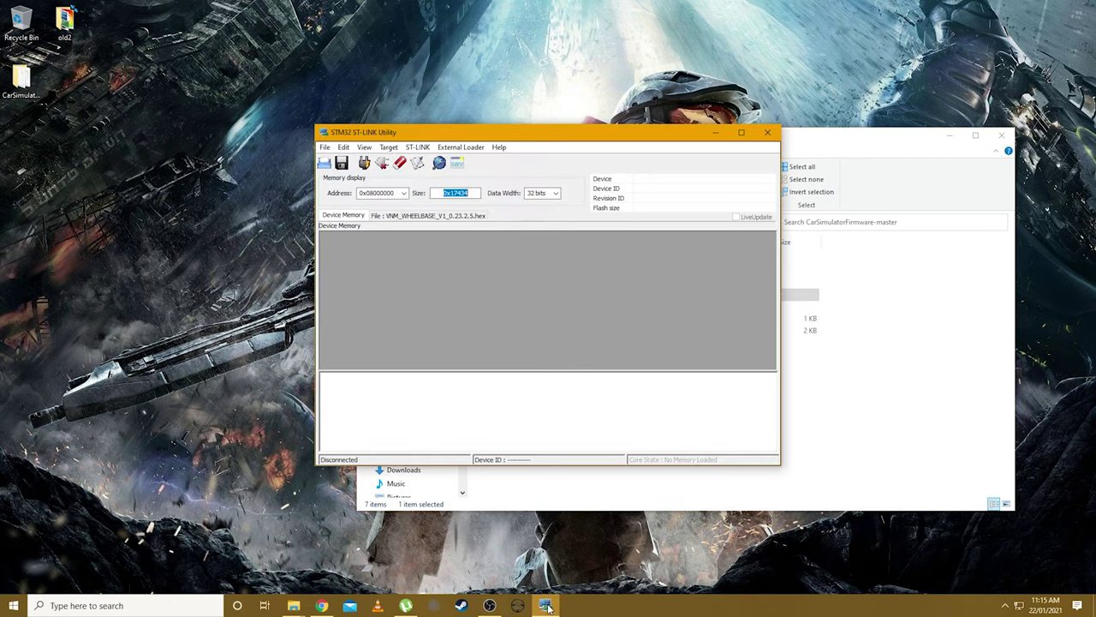
pyautogui.click(949, 136)
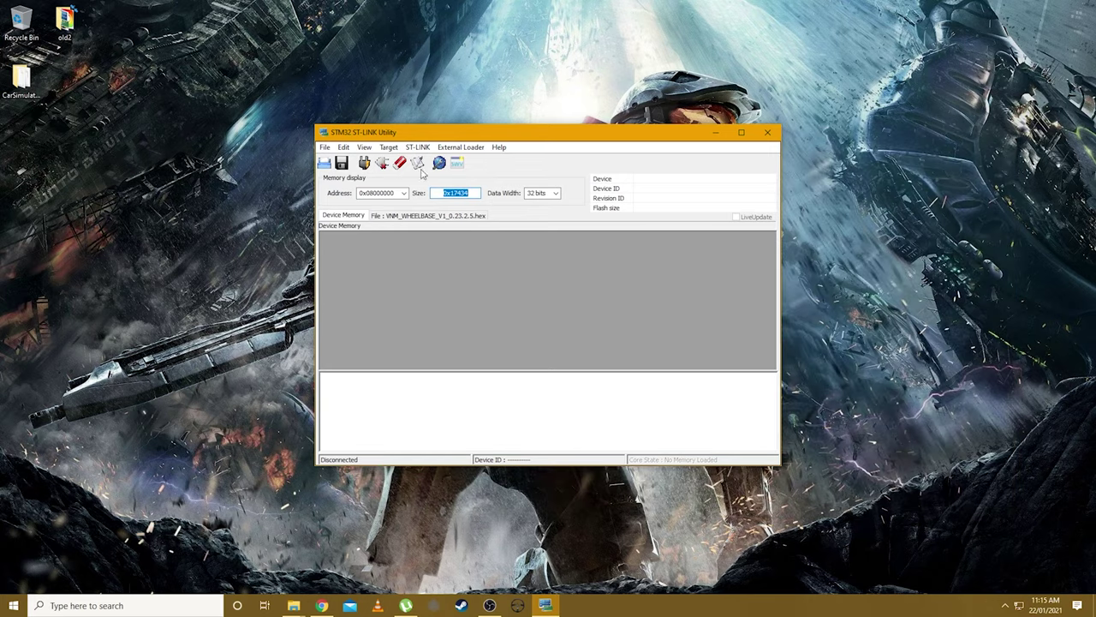
pyautogui.click(364, 163)
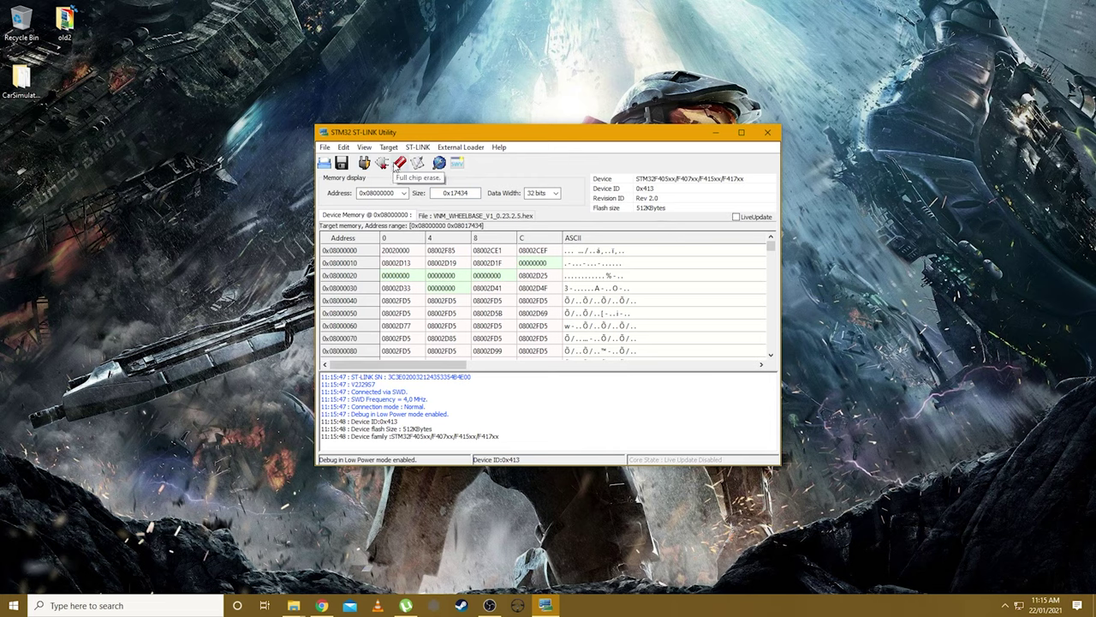
pyautogui.click(398, 165)
pyautogui.click(602, 328)
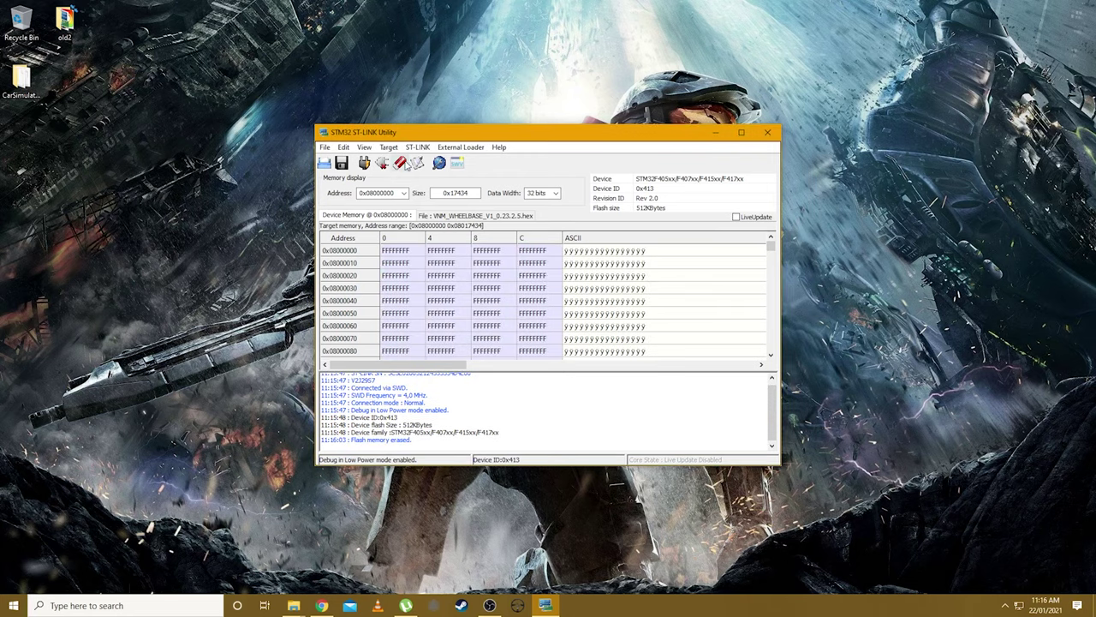
pyautogui.click(418, 165)
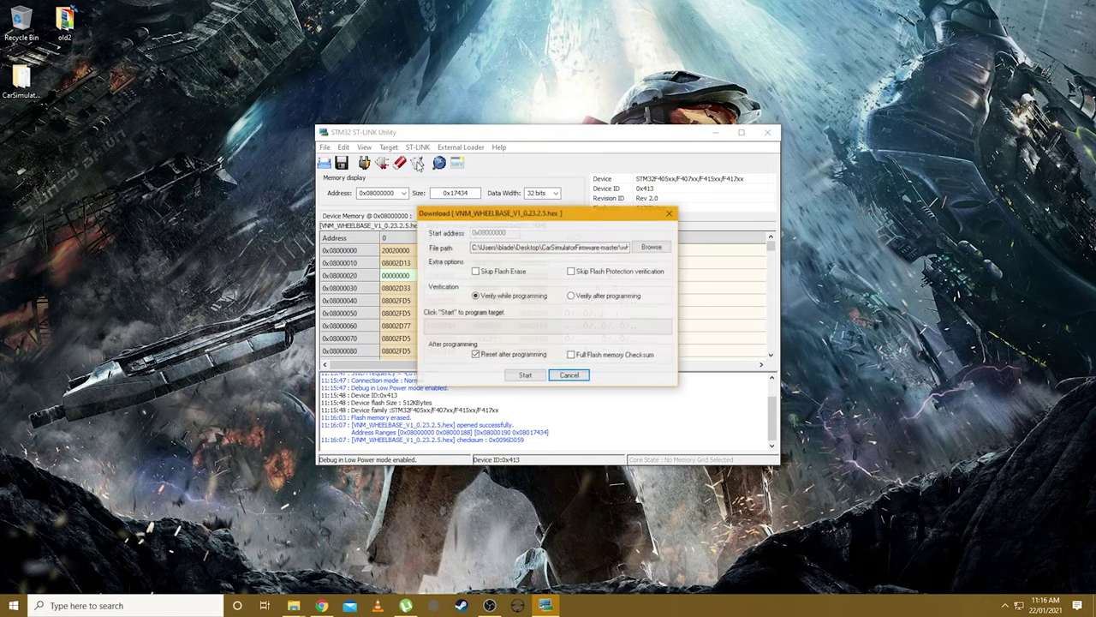
# Select VNM_WHEELBASE_V1_0.23.2.5.hex from wheelbase\V.0.20.x_lastest\V.0.23.x
pyautogui.click(651, 250)
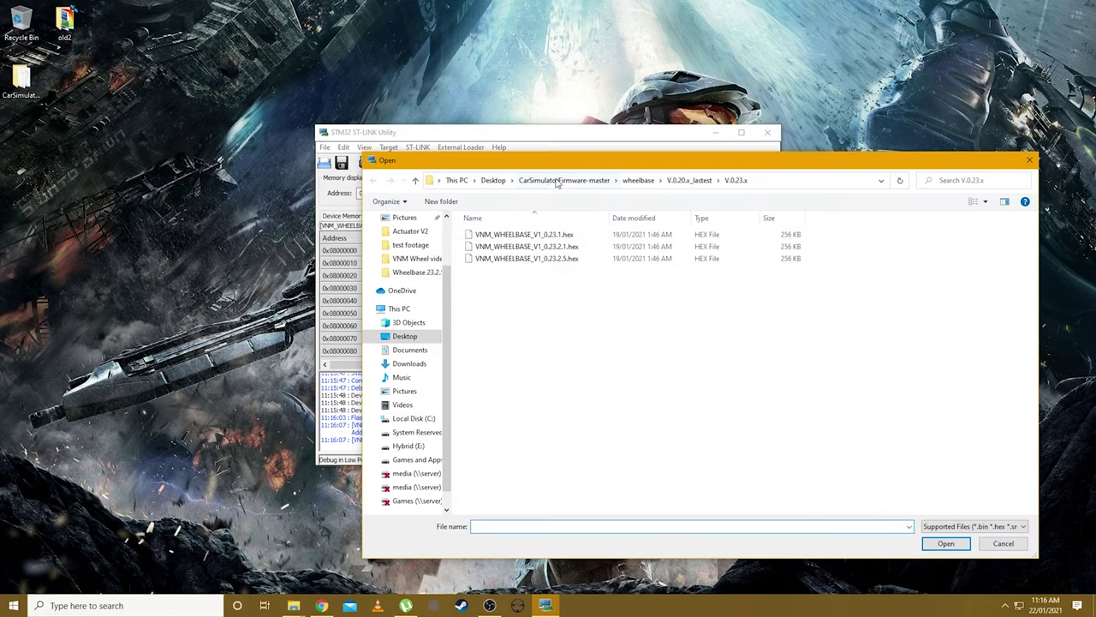
pyautogui.click(495, 181)
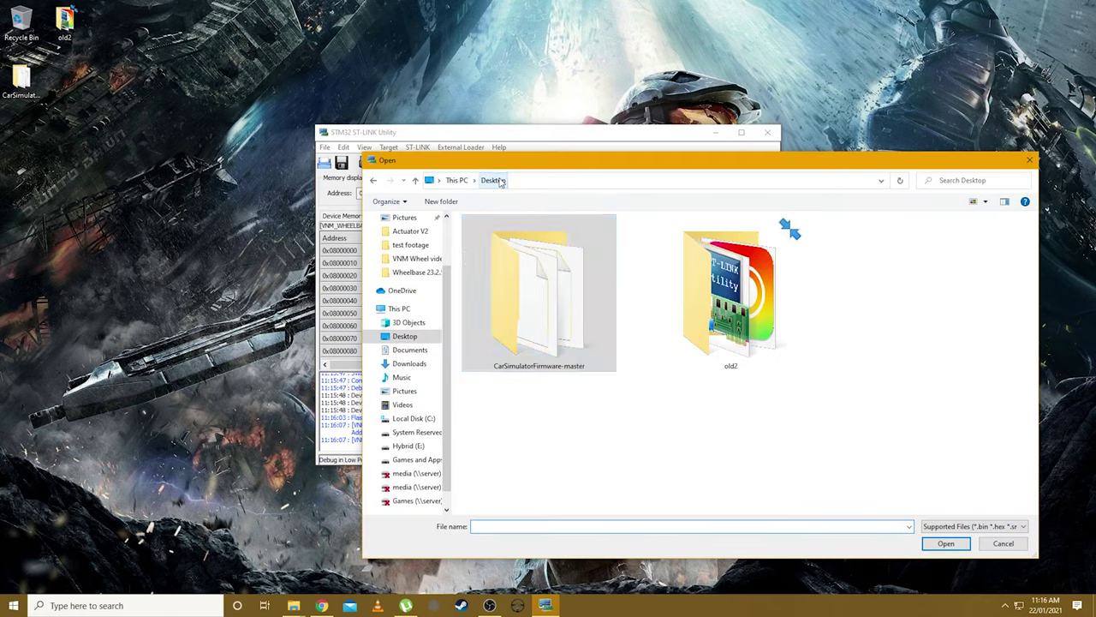
pyautogui.doubleClick(529, 283)
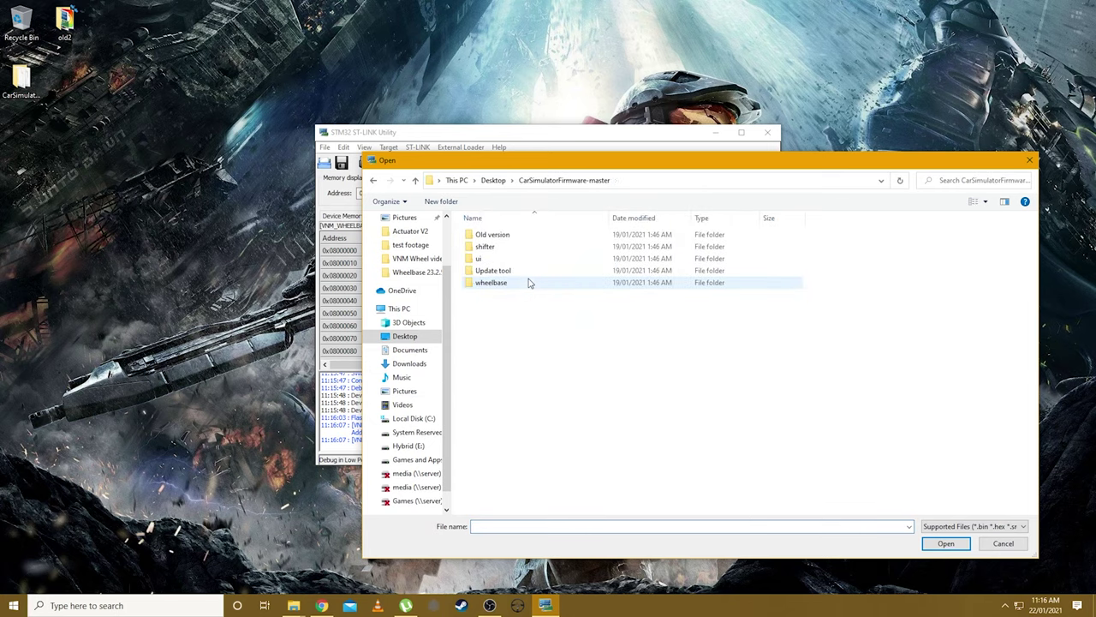
pyautogui.doubleClick(490, 285)
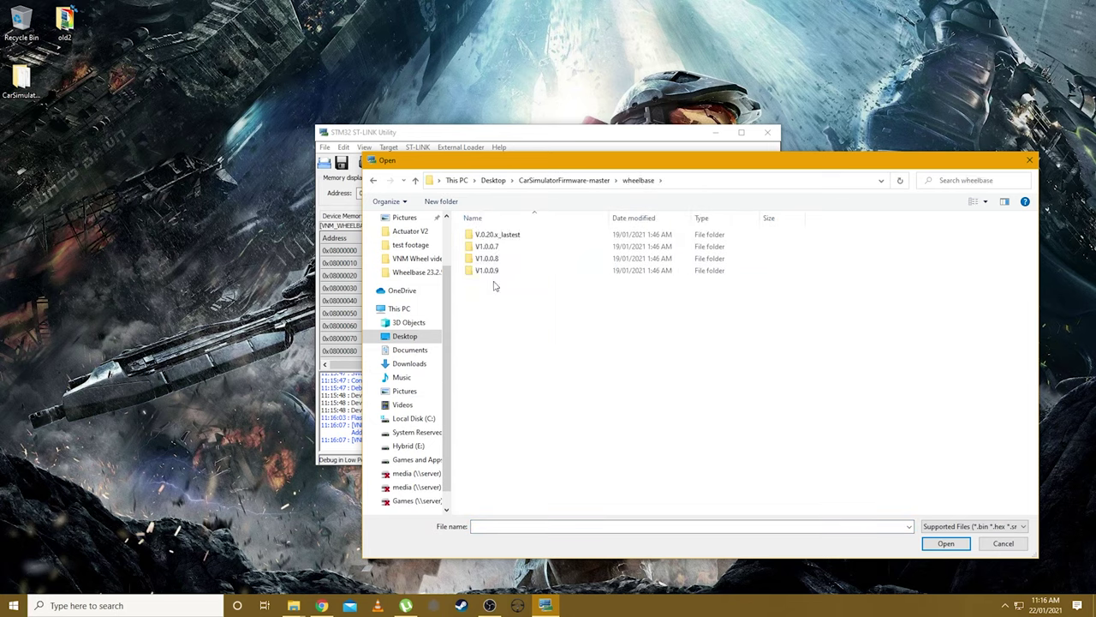
pyautogui.doubleClick(494, 236)
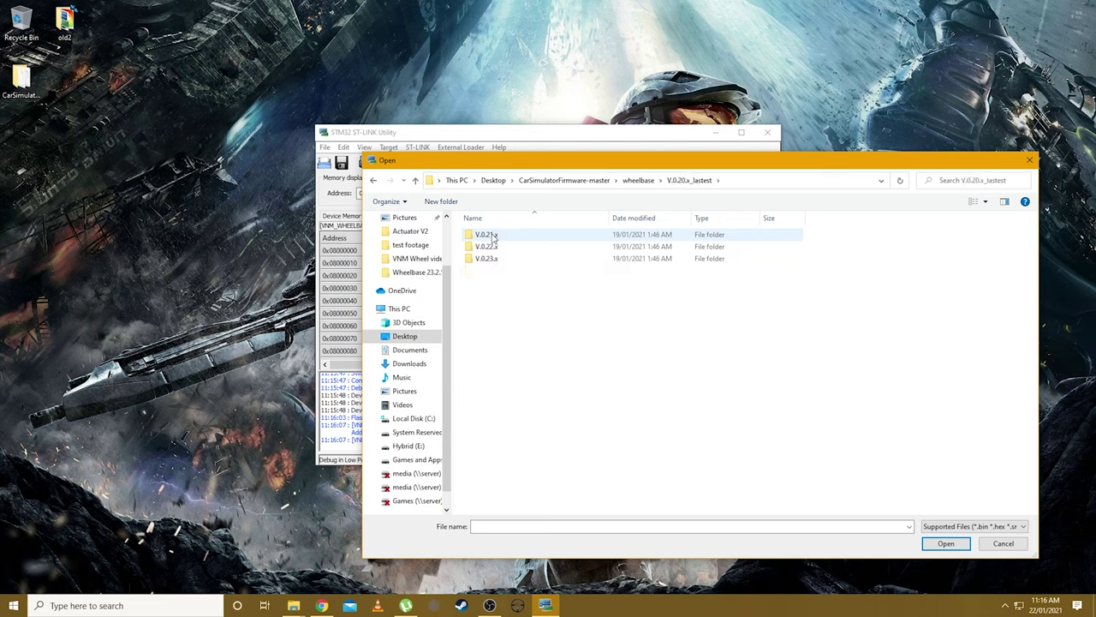
pyautogui.doubleClick(486, 258)
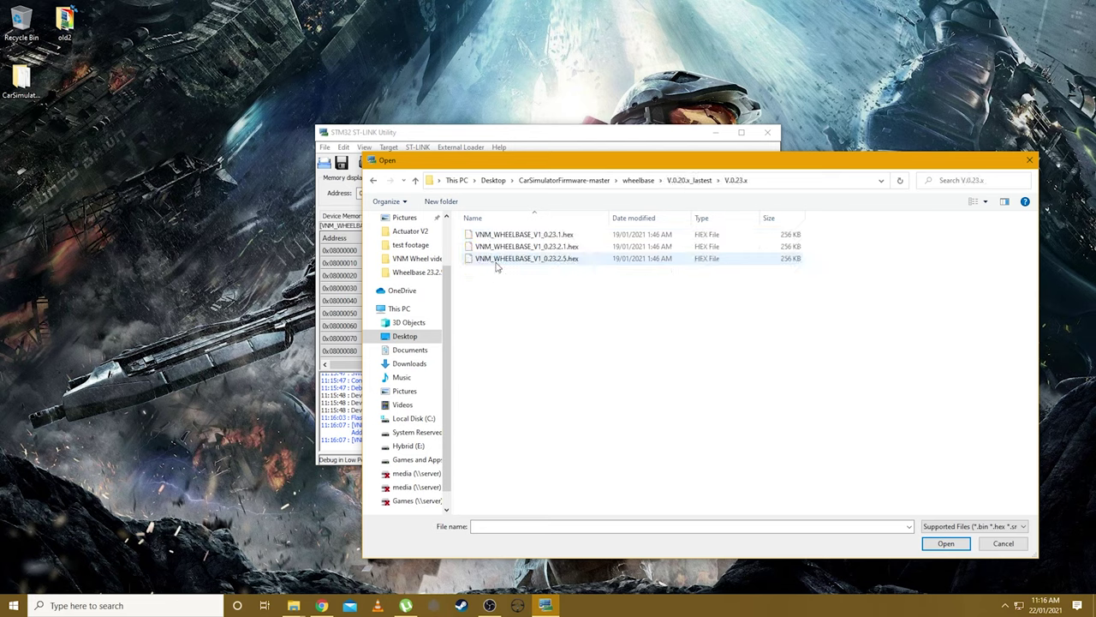
pyautogui.click(547, 264)
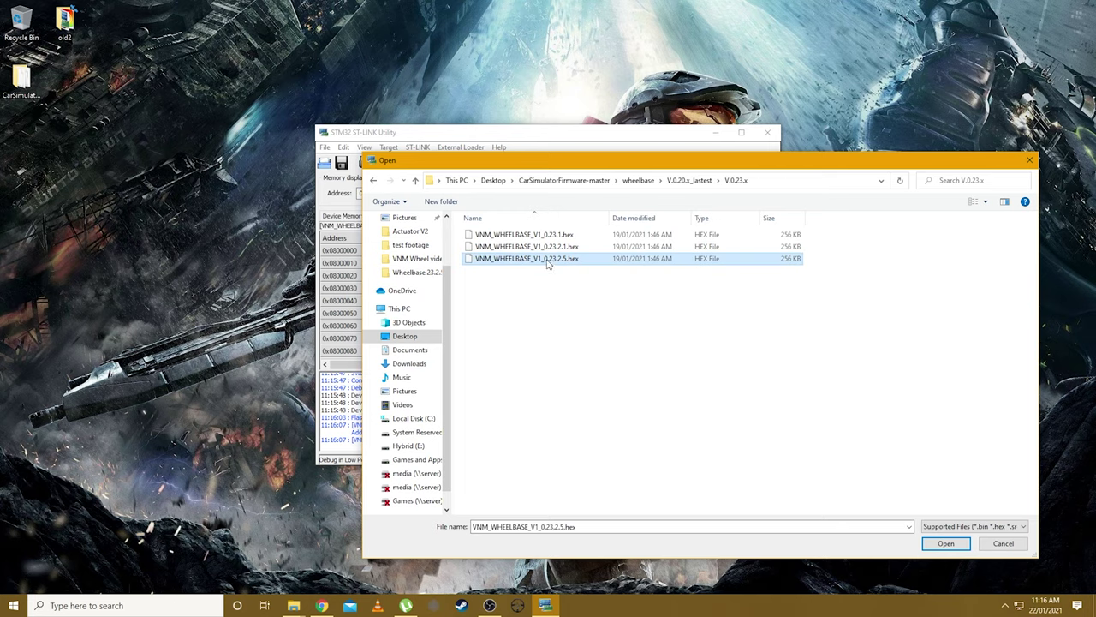
# Program and verify the hex on the wheelbase, then close ST-LINK Utility
pyautogui.click(951, 545)
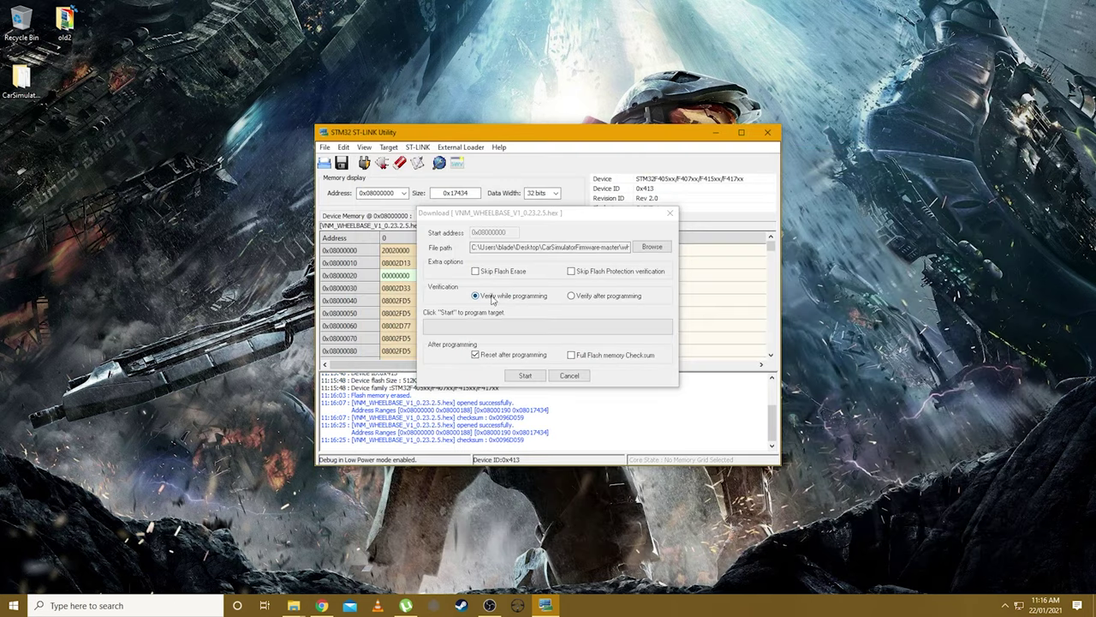
pyautogui.click(525, 376)
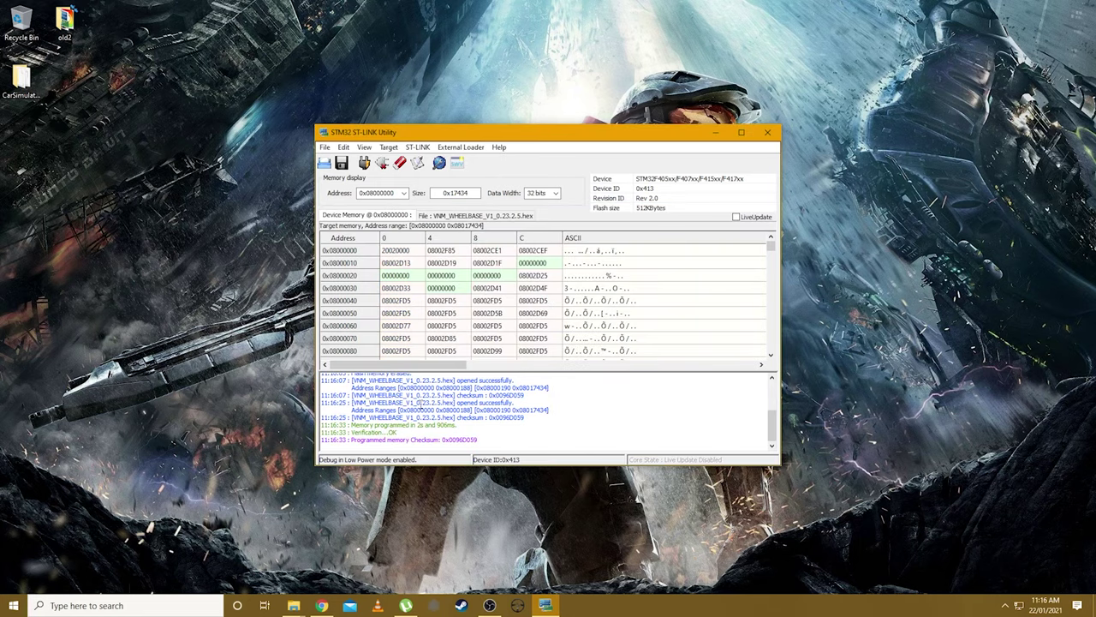
pyautogui.click(768, 137)
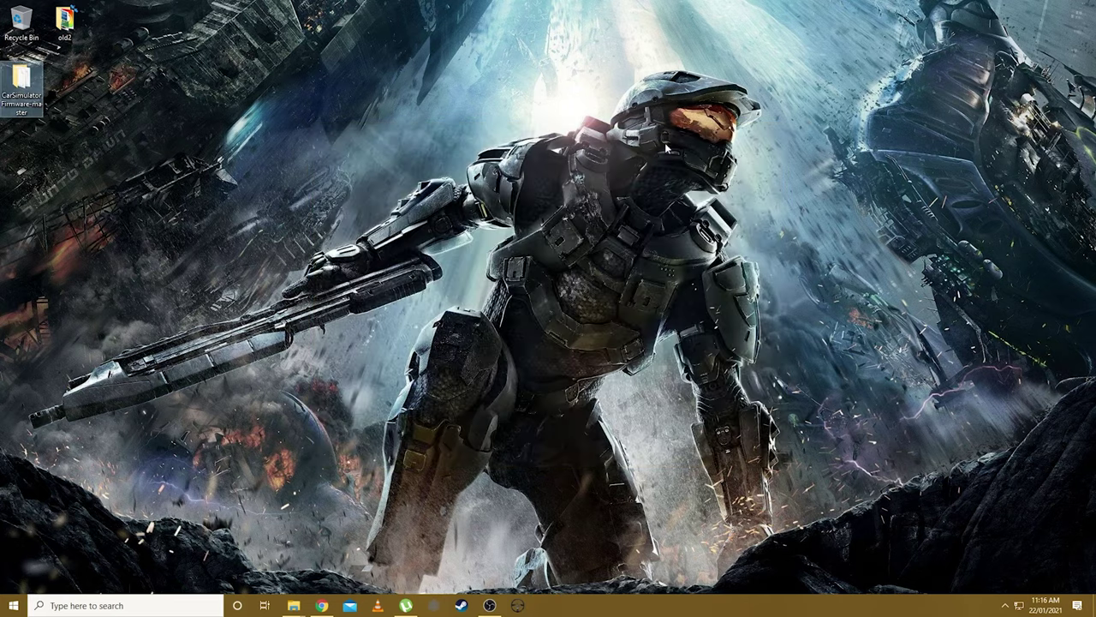
# Run VNMWheelConfig.exe from CarSimulatorFirmware-master\ui\v1.4.0.9
pyautogui.doubleClick(21, 82)
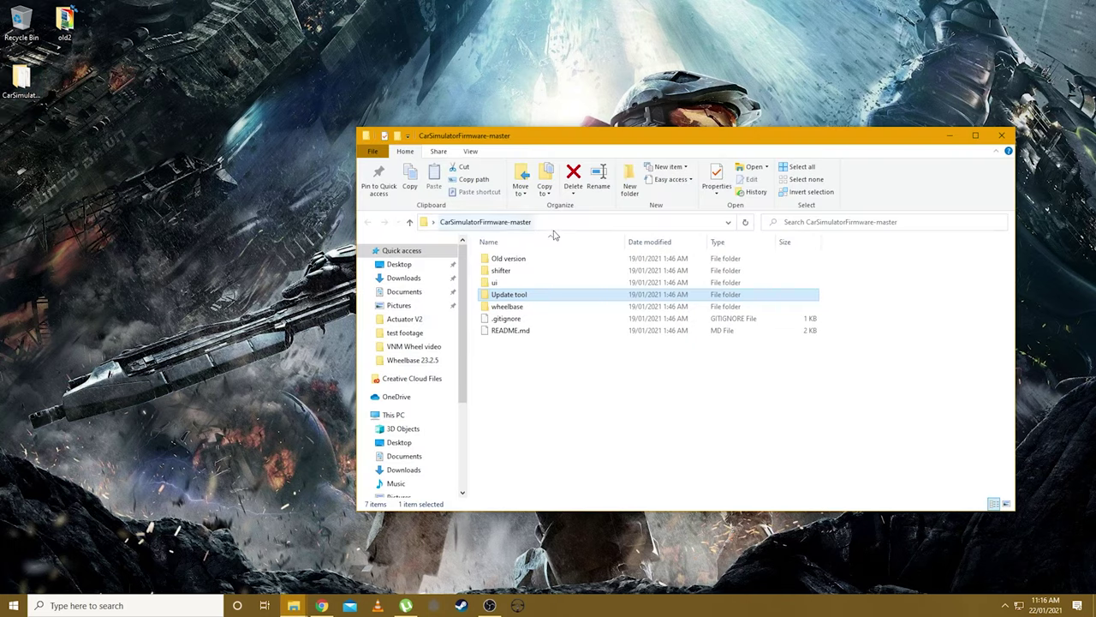
pyautogui.doubleClick(499, 283)
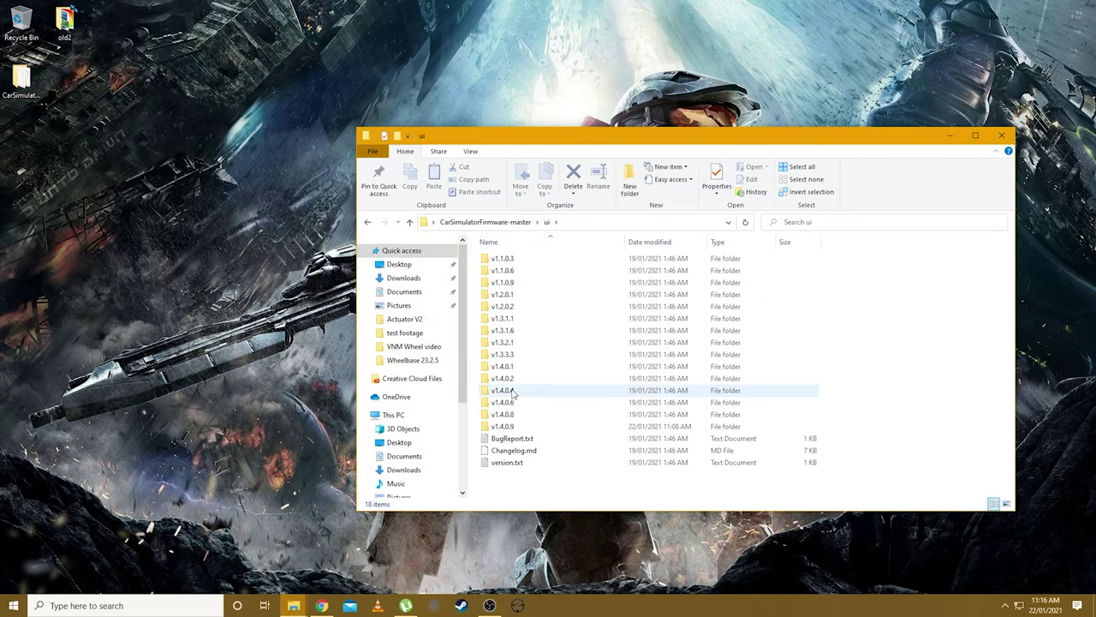
pyautogui.doubleClick(507, 426)
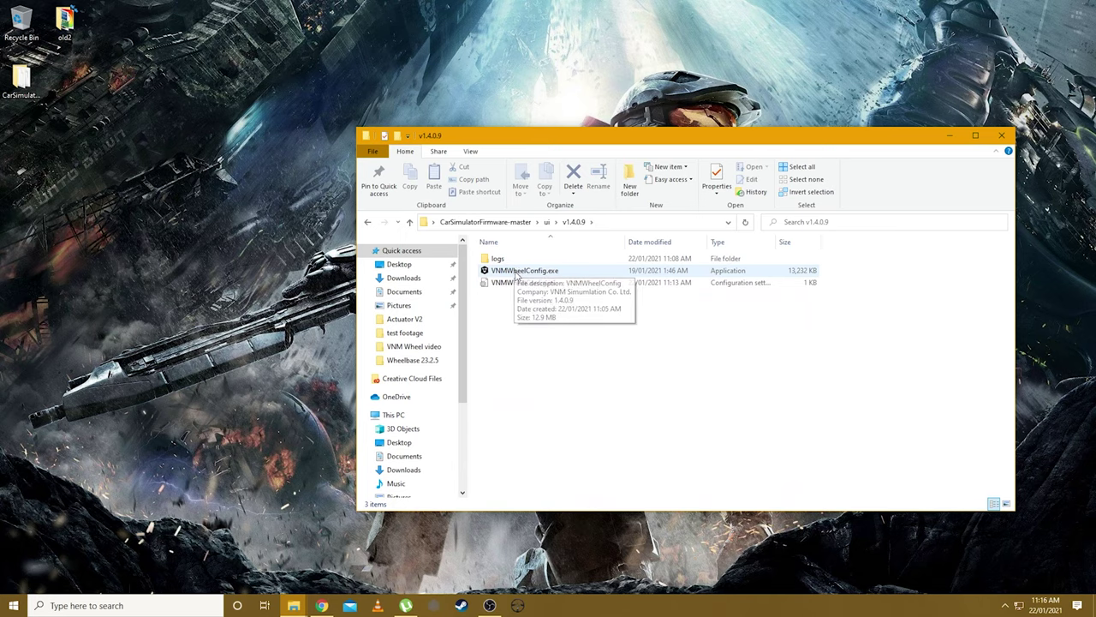
pyautogui.click(517, 274)
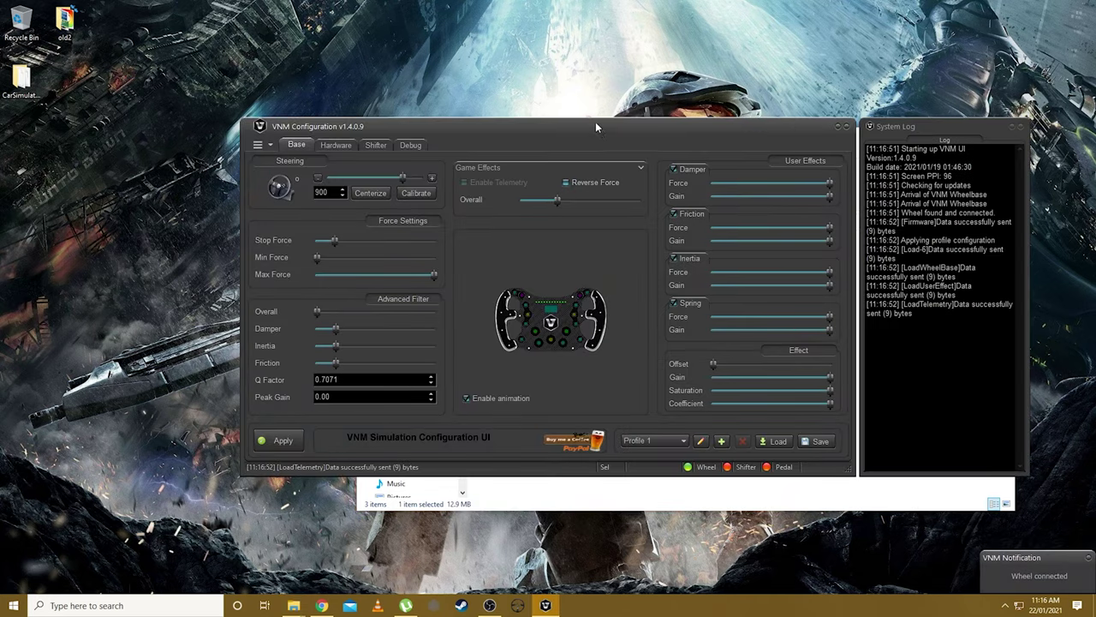
# Close the leftover Explorer window and move the VNM Configuration and log windows up-left
pyautogui.moveTo(595, 122); pyautogui.dragTo(577, 144)
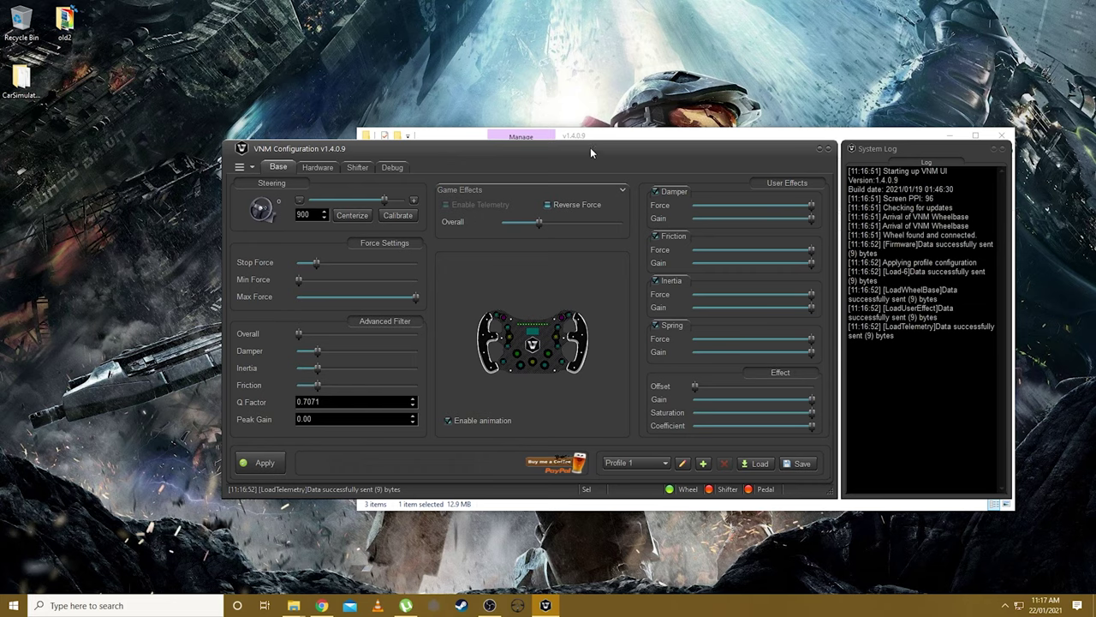
pyautogui.click(1002, 136)
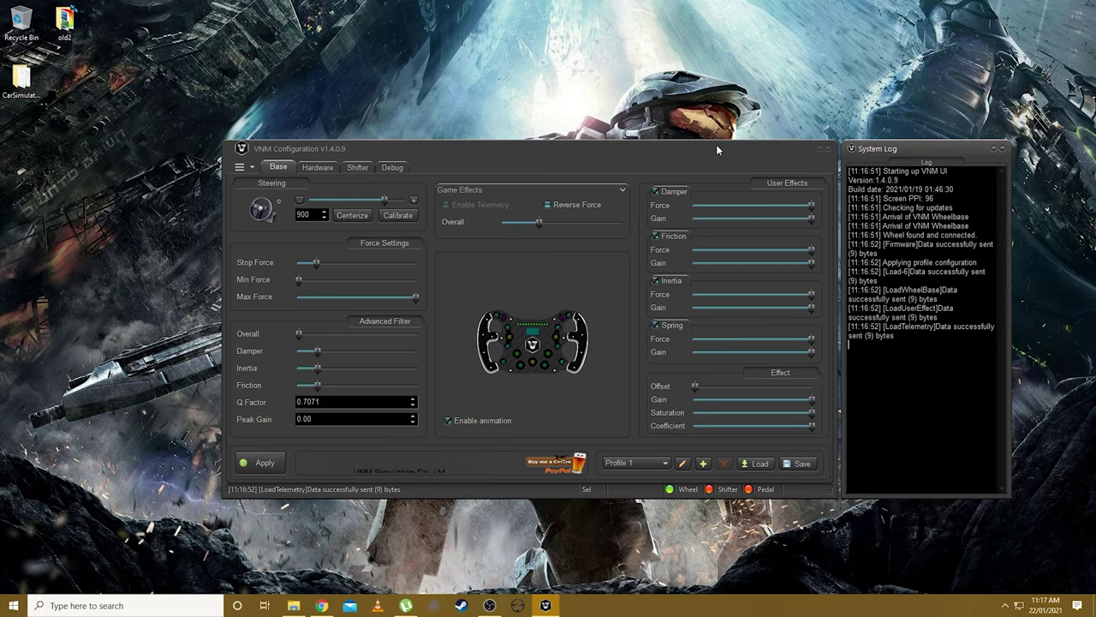
pyautogui.moveTo(716, 148); pyautogui.dragTo(629, 95)
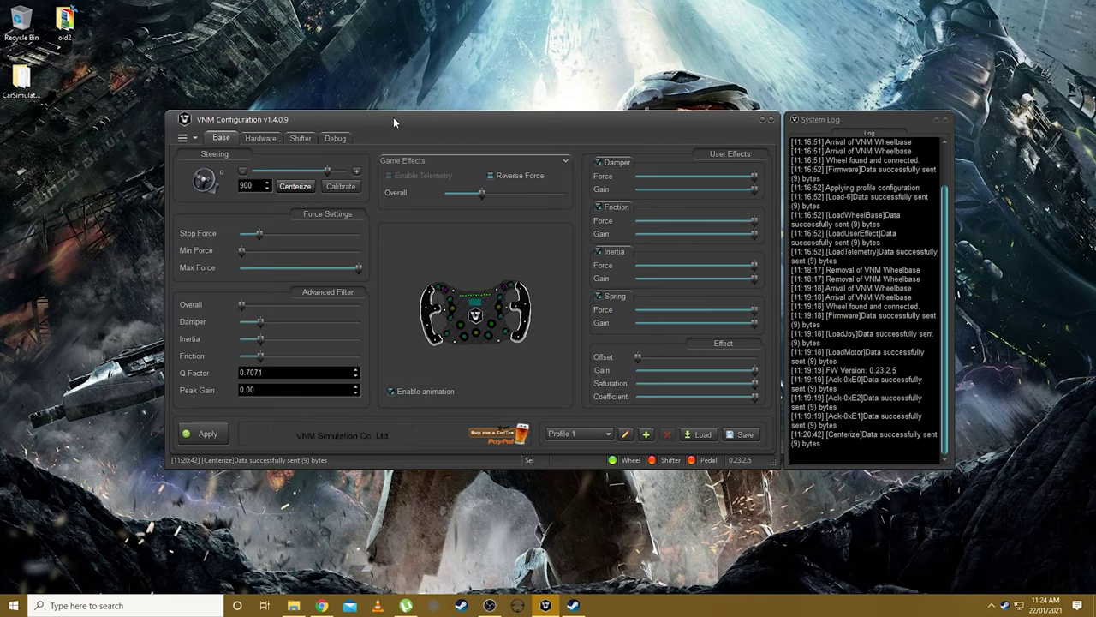
pyautogui.moveTo(393, 117)
pyautogui.mouseDown()
pyautogui.moveTo(355, 117)
pyautogui.moveTo(409, 124)
pyautogui.moveTo(403, 118)
pyautogui.mouseUp()
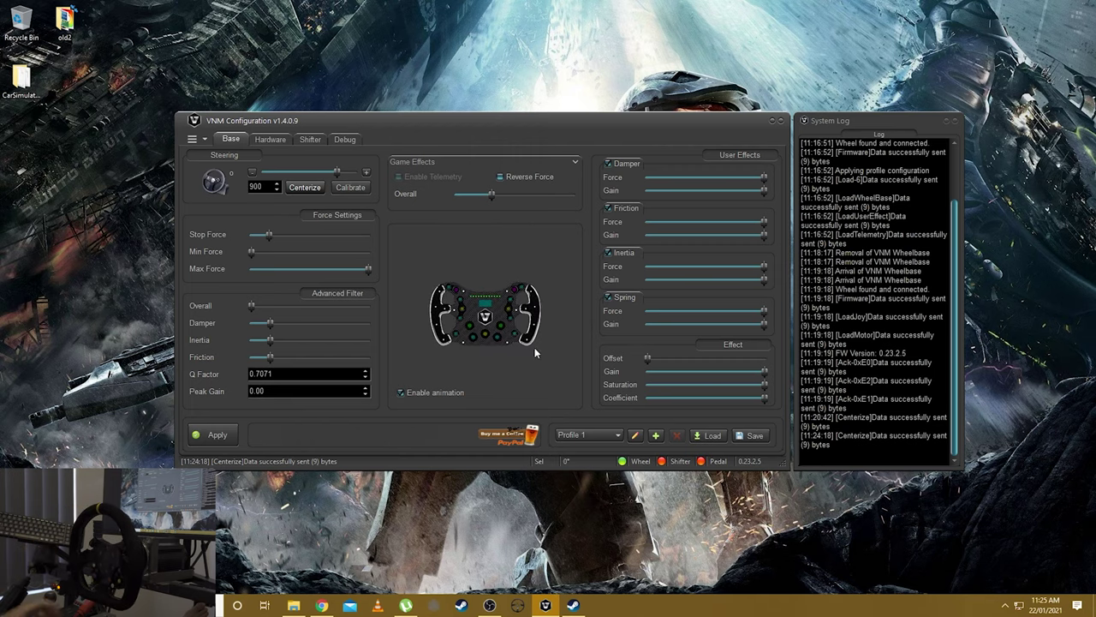
pyautogui.click(613, 437)
pyautogui.click(613, 437)
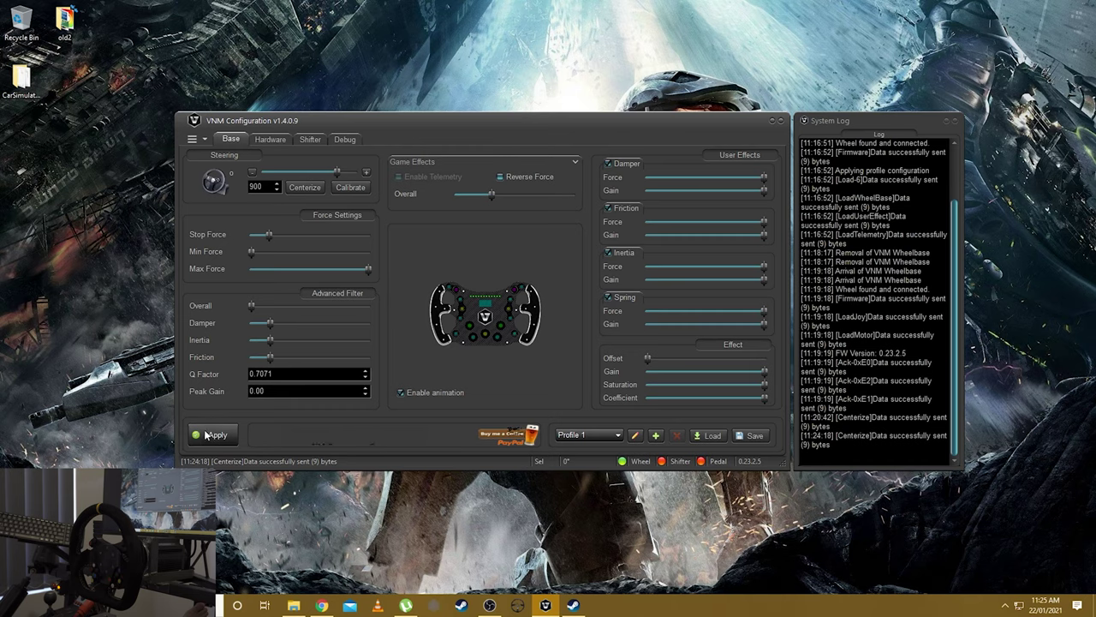
pyautogui.click(269, 141)
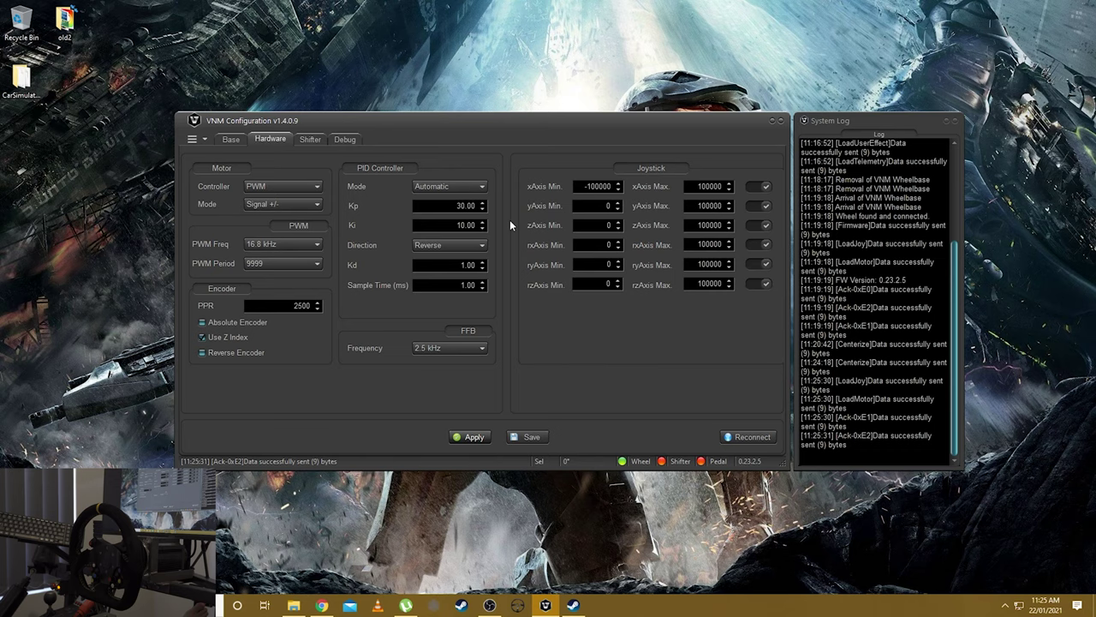
# Keep PWM controller, set mode Signal & Dir and PWM frequency 5.6 kHz, then apply and save
pyautogui.click(272, 186)
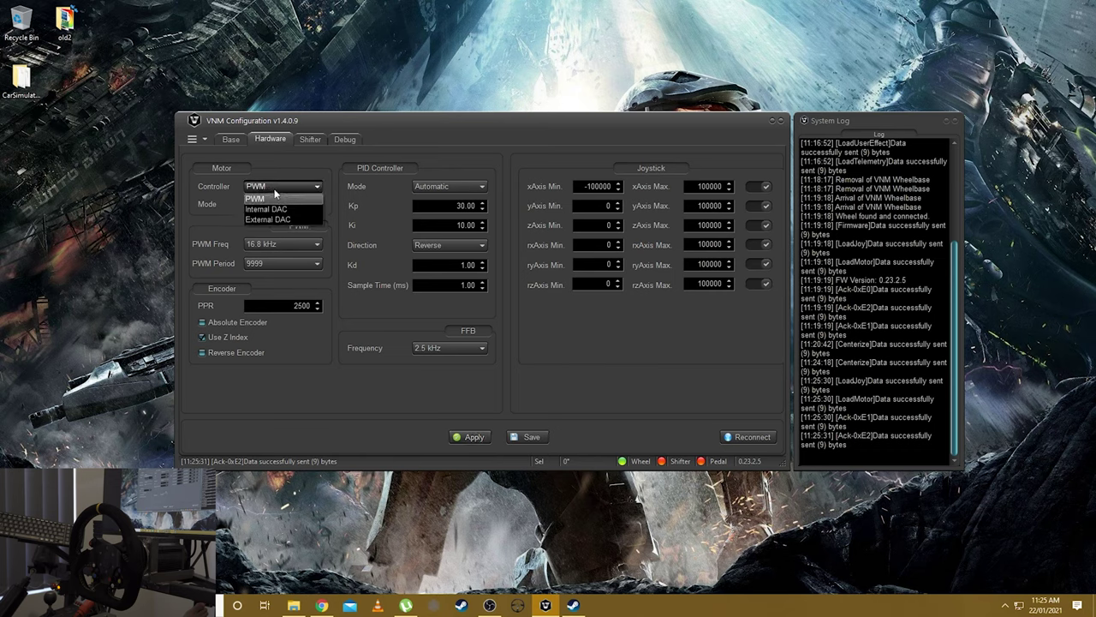
pyautogui.click(275, 196)
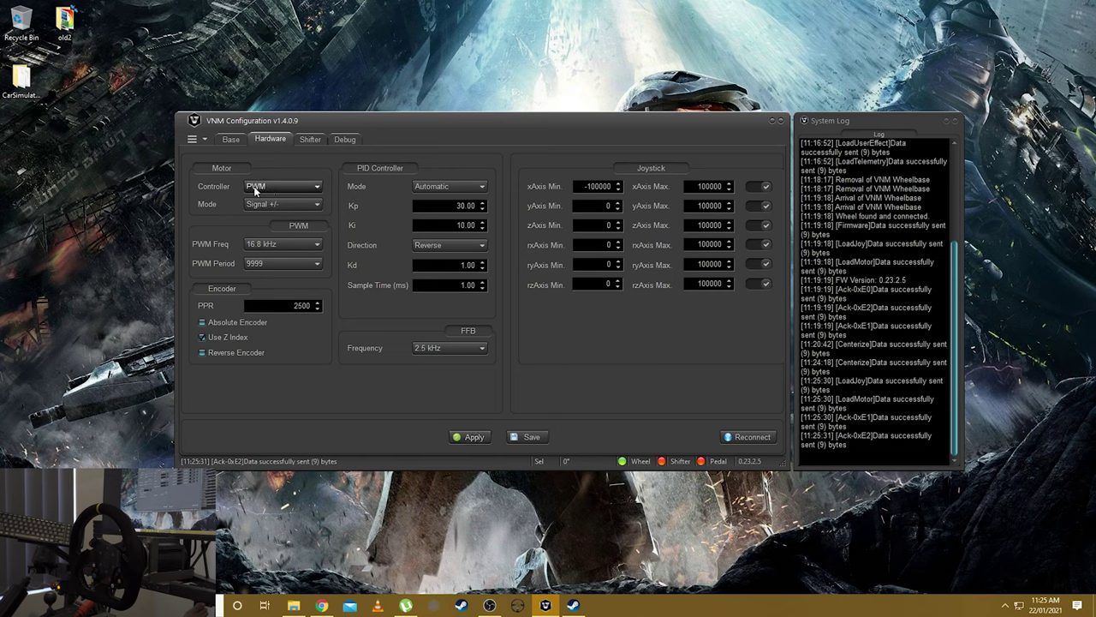
pyautogui.click(281, 205)
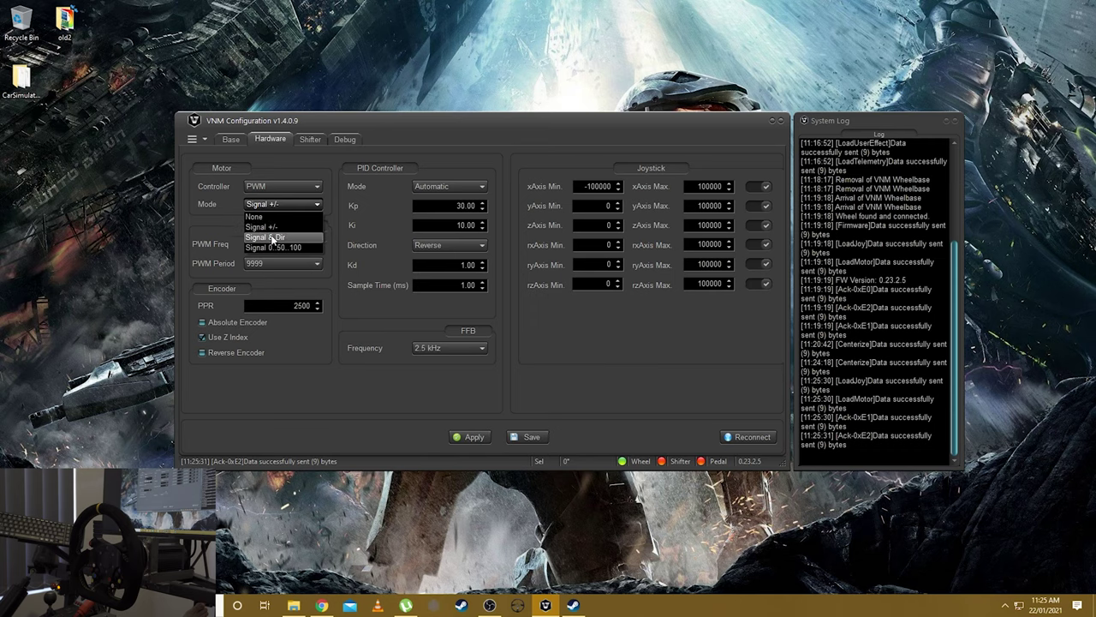
pyautogui.click(273, 238)
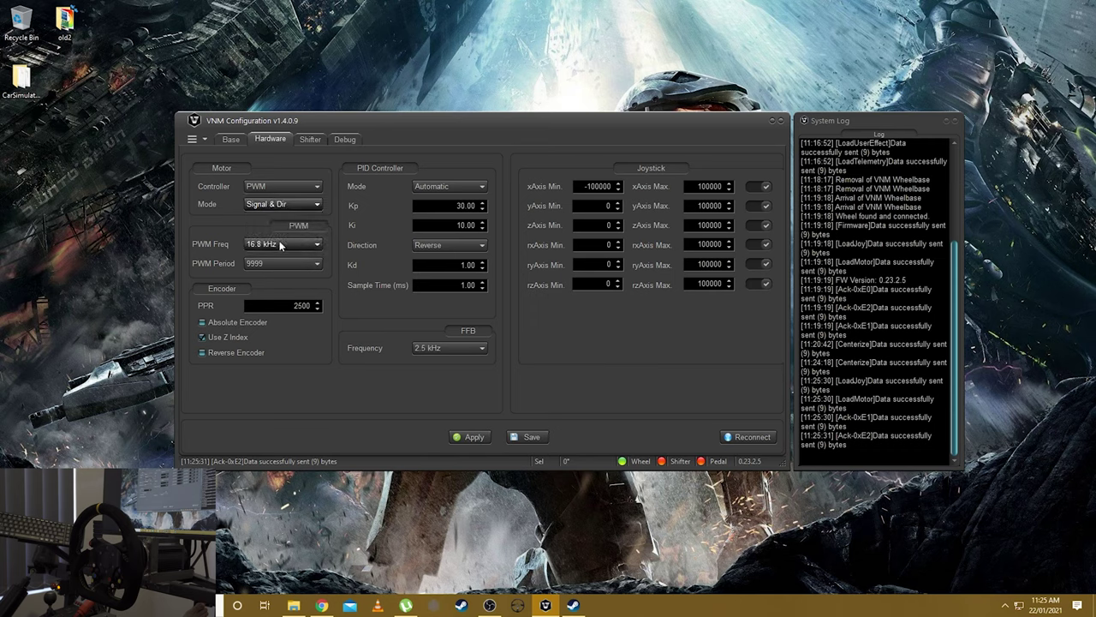
pyautogui.click(289, 245)
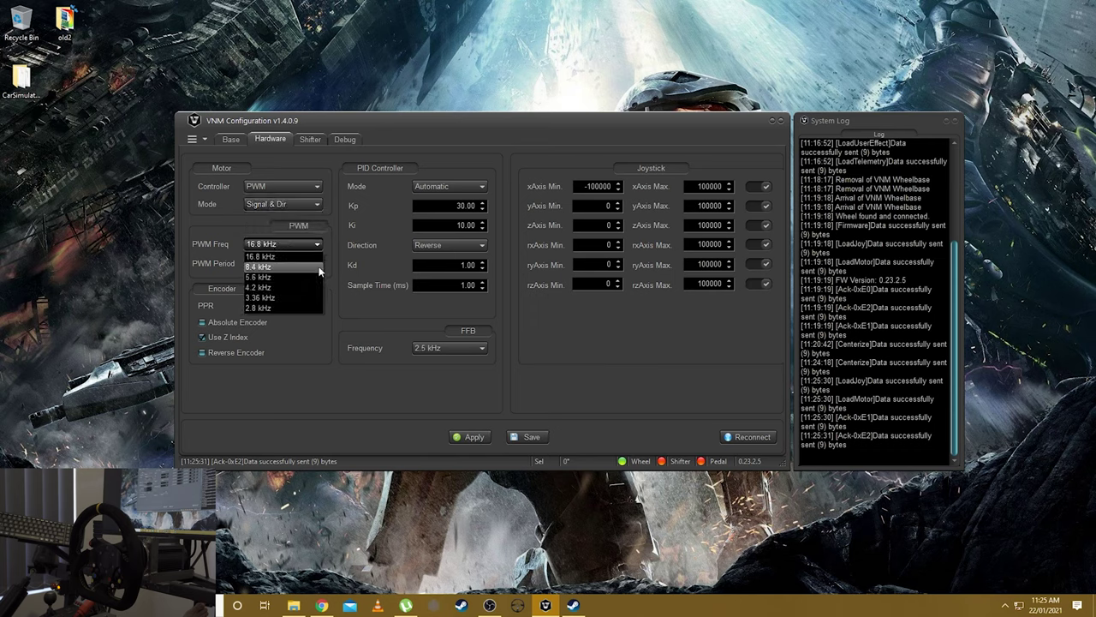
pyautogui.click(261, 277)
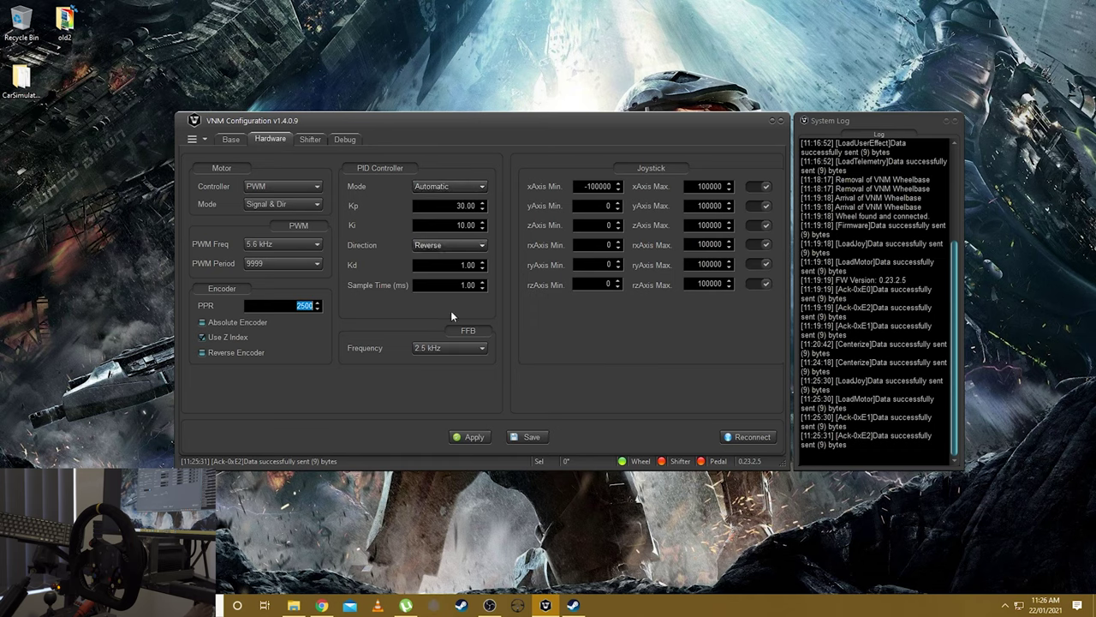
pyautogui.click(477, 438)
pyautogui.click(517, 439)
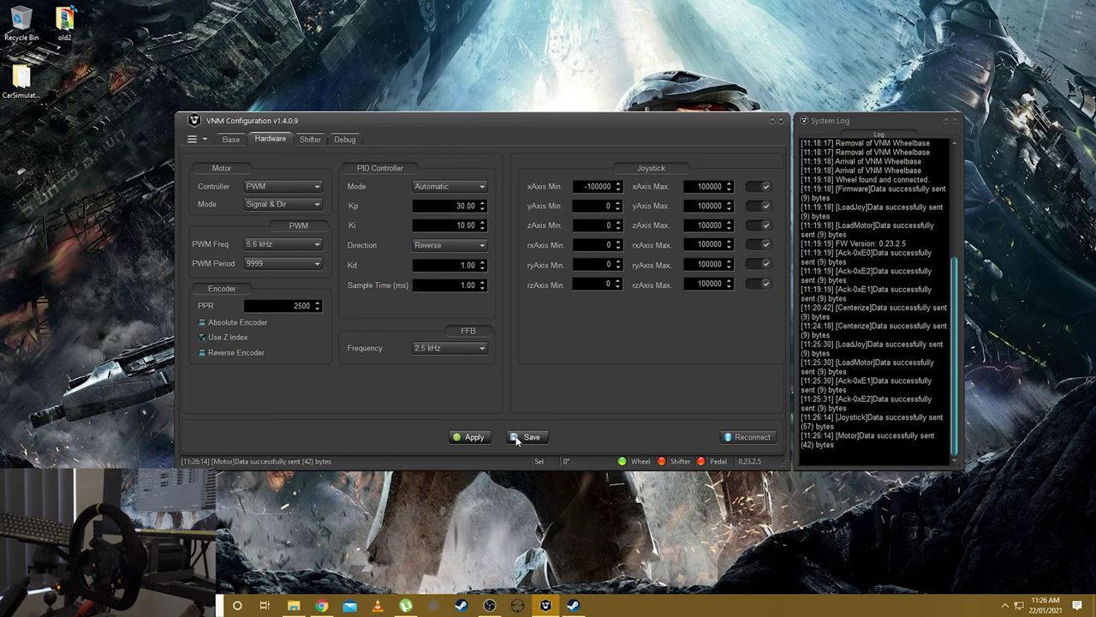
pyautogui.click(232, 140)
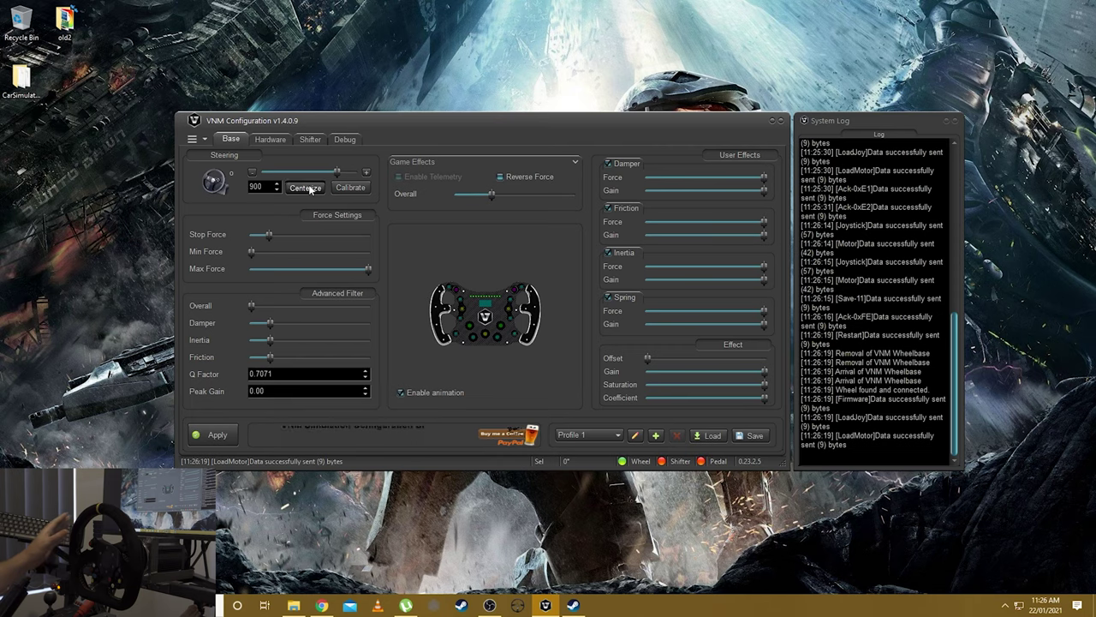
# Centerize the wheelbase steering twice, then run Calibrate
pyautogui.click(309, 187)
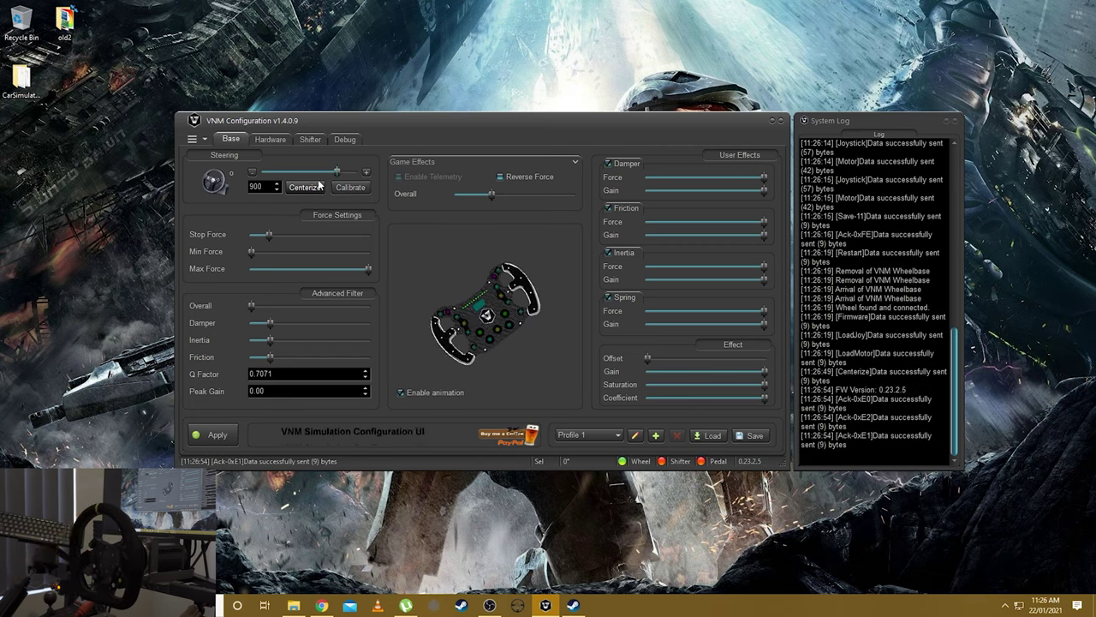
pyautogui.click(317, 187)
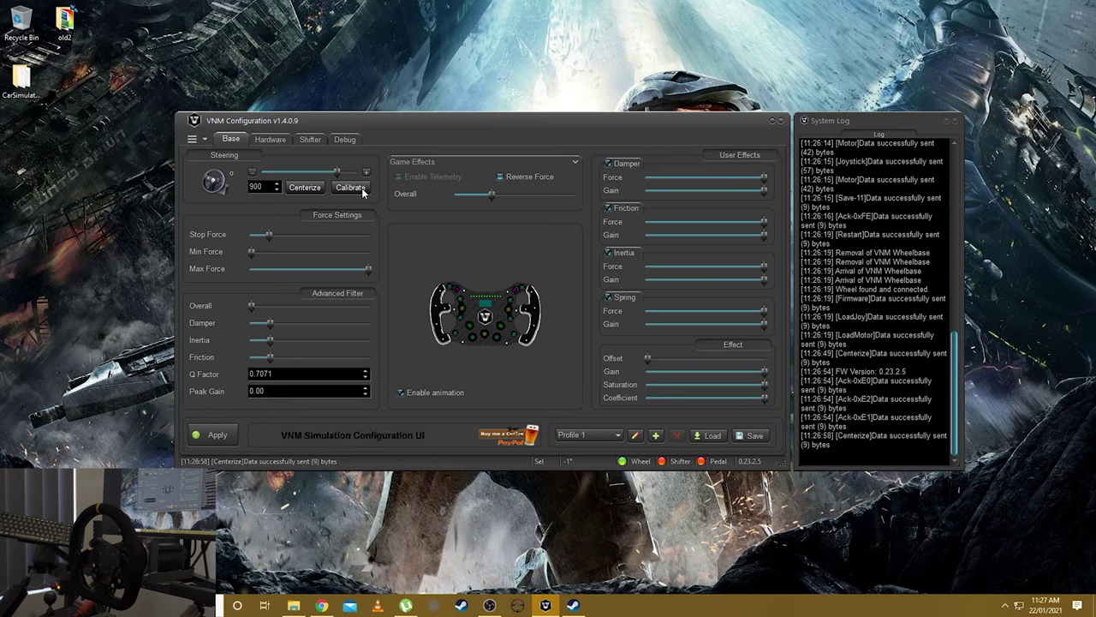
pyautogui.click(362, 187)
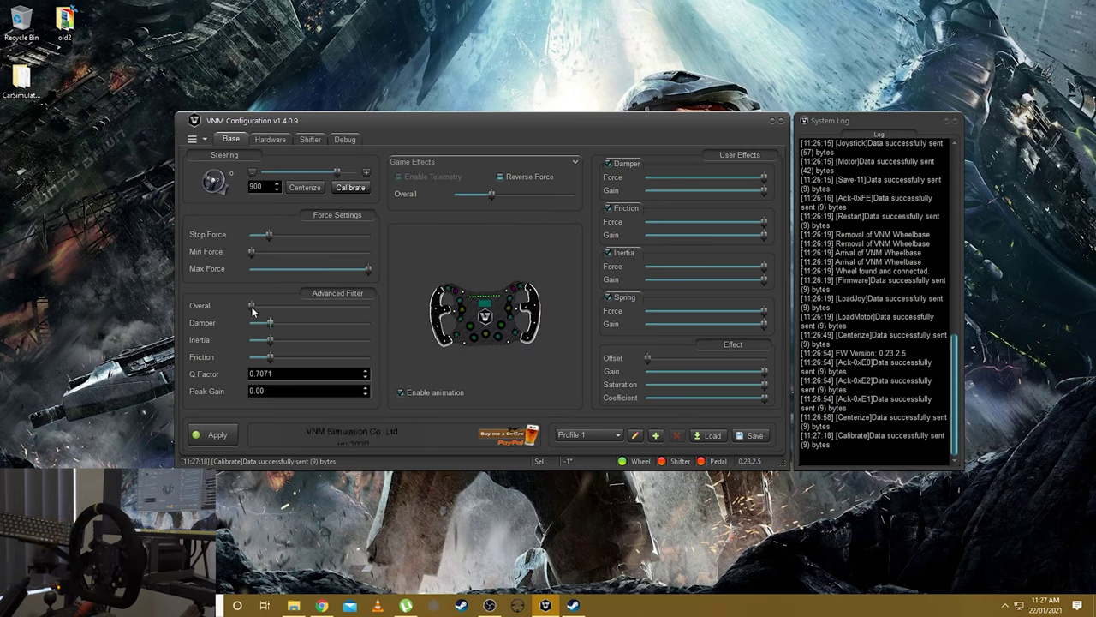
# Raise the Advanced Filter Overall strength to 30 and apply it to the wheelbase
pyautogui.moveTo(252, 306)
pyautogui.moveTo(252, 306); pyautogui.dragTo(253, 306)
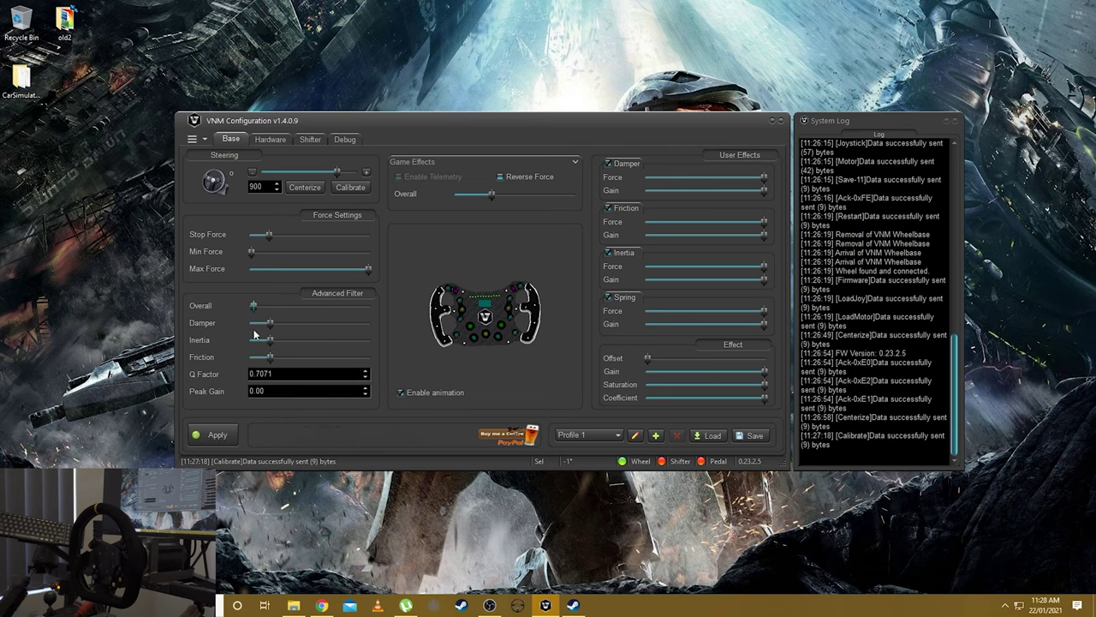
pyautogui.click(215, 435)
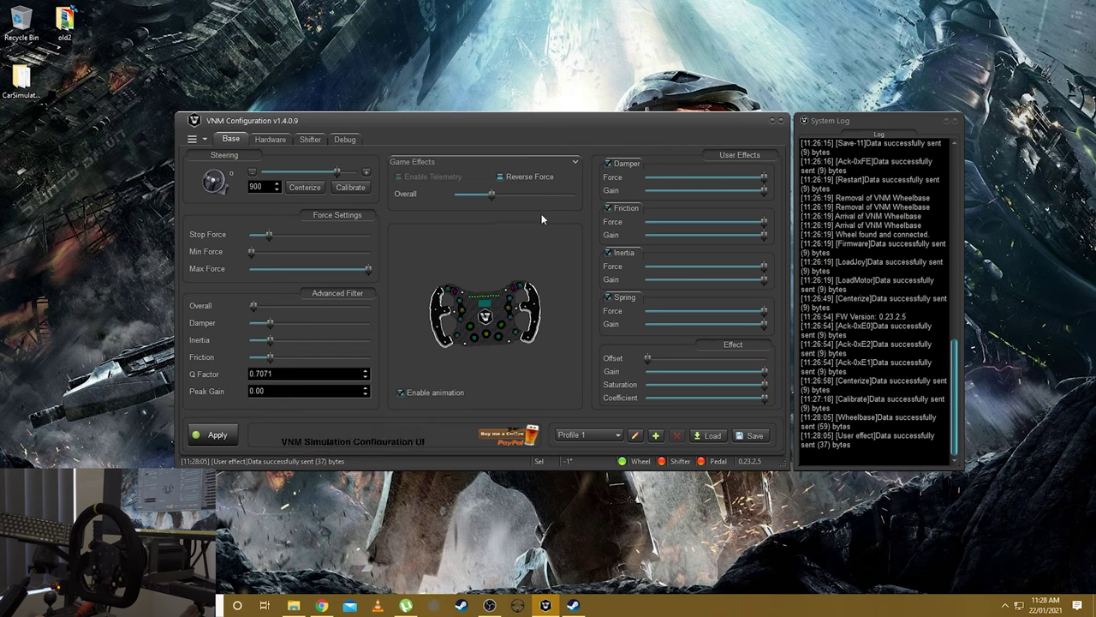
# Rename Profile 1 to AC and save it to the wheelbase
pyautogui.click(616, 437)
pyautogui.click(616, 437)
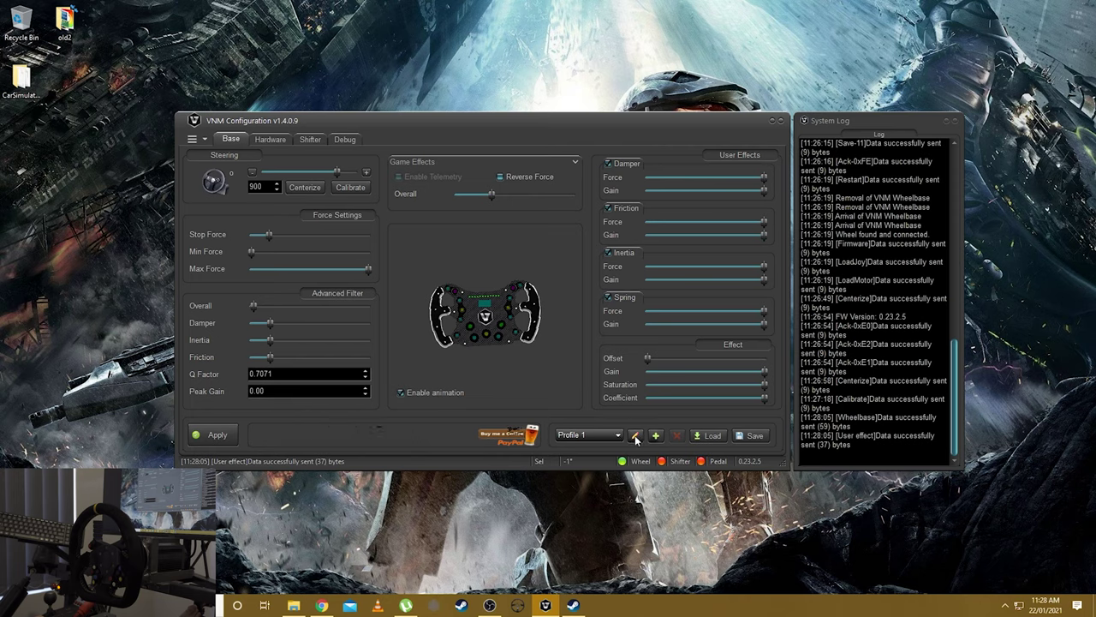
pyautogui.click(634, 436)
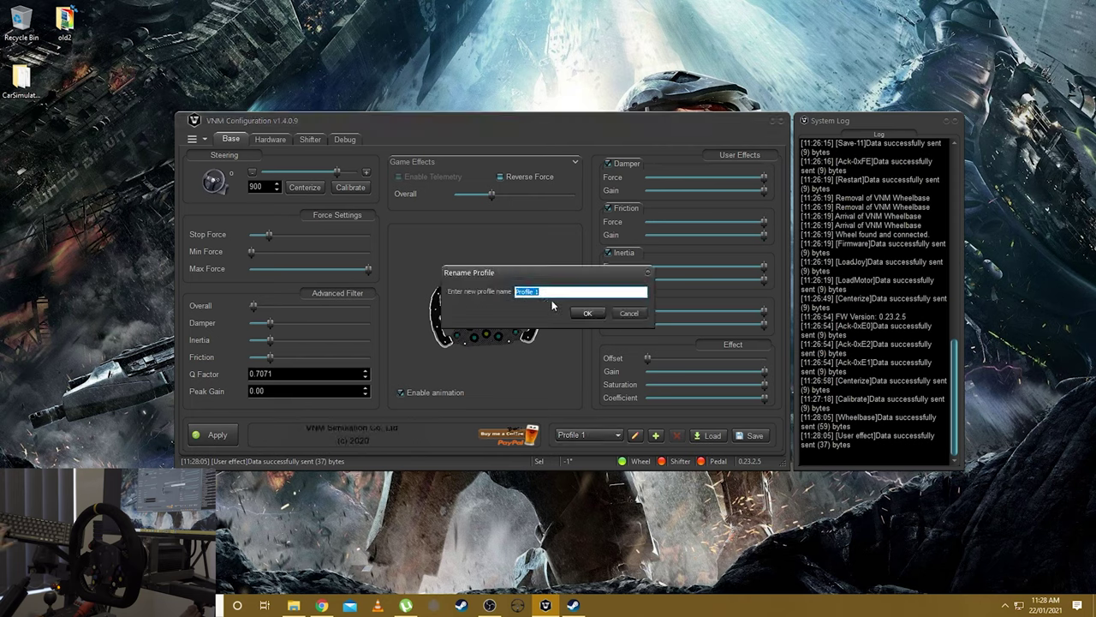
pyautogui.write('AC')
pyautogui.press('Return')
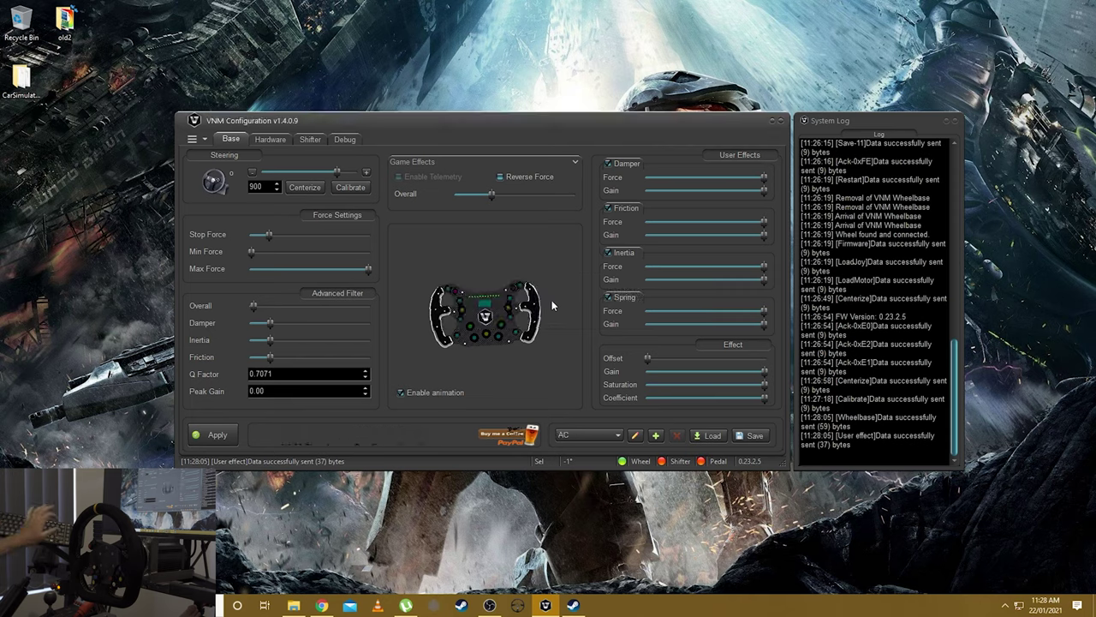
pyautogui.click(753, 437)
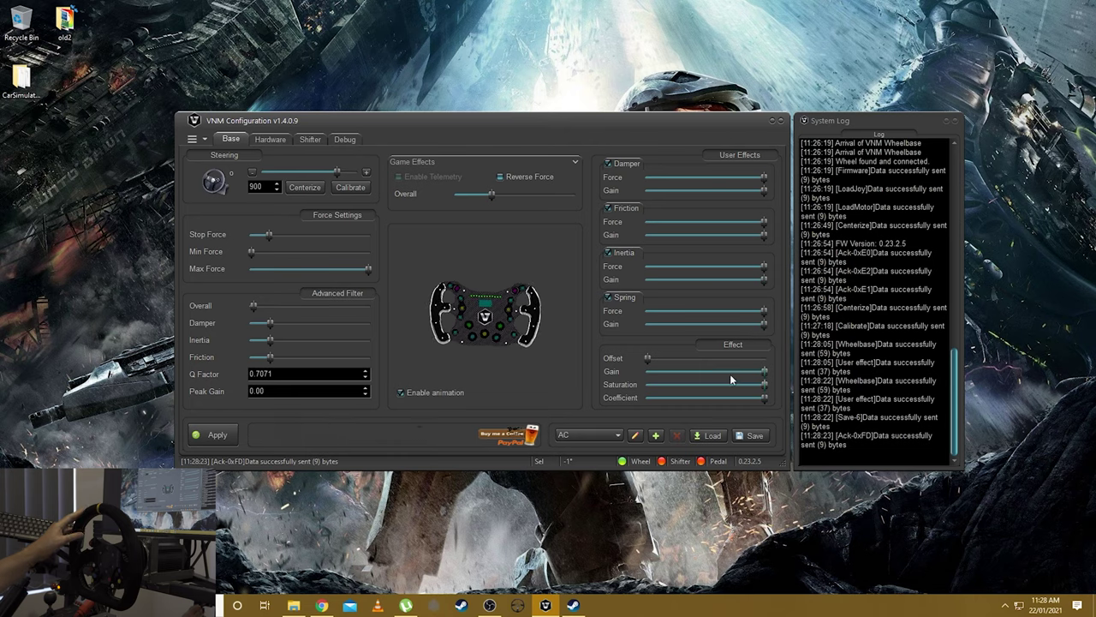
# Turn off the Inertia, Friction and Damper user effects and send the change to the wheel
pyautogui.click(607, 253)
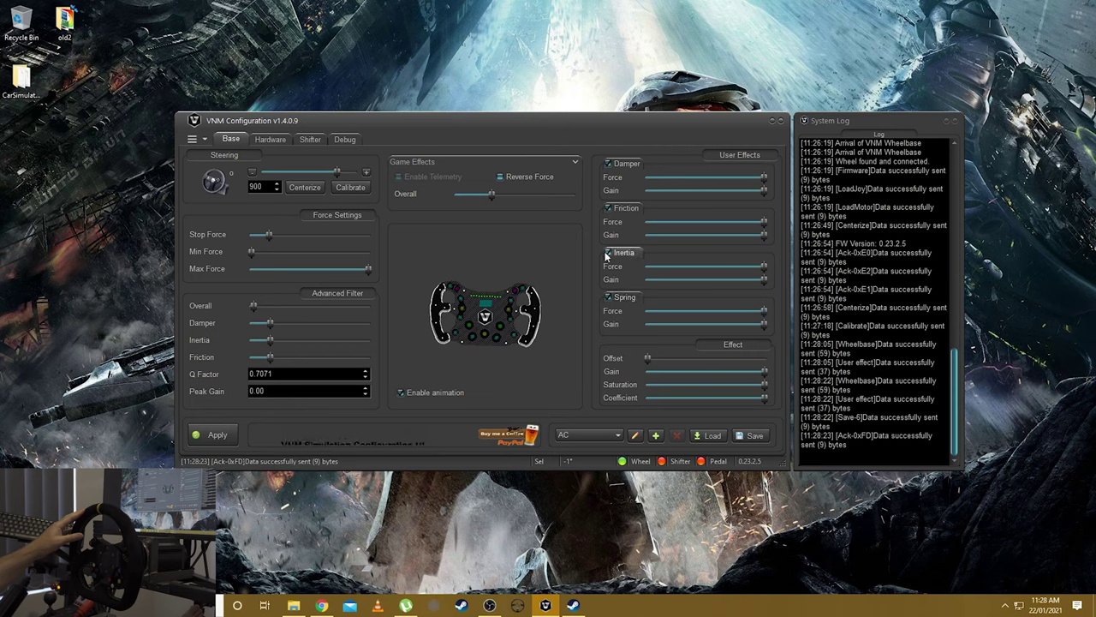
pyautogui.click(608, 209)
pyautogui.click(608, 164)
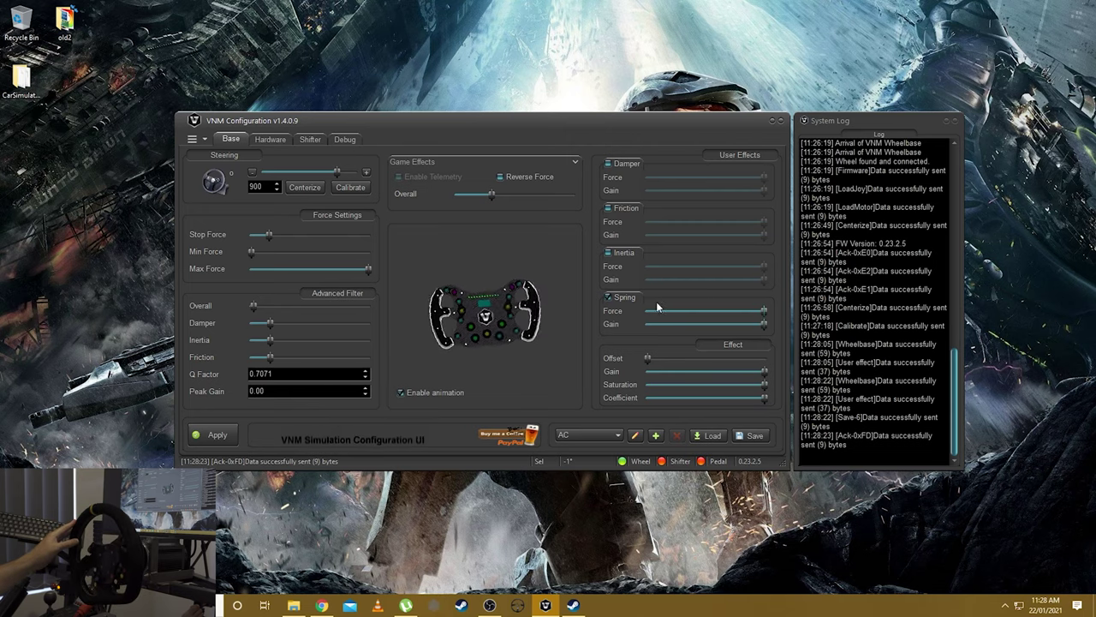
pyautogui.click(198, 441)
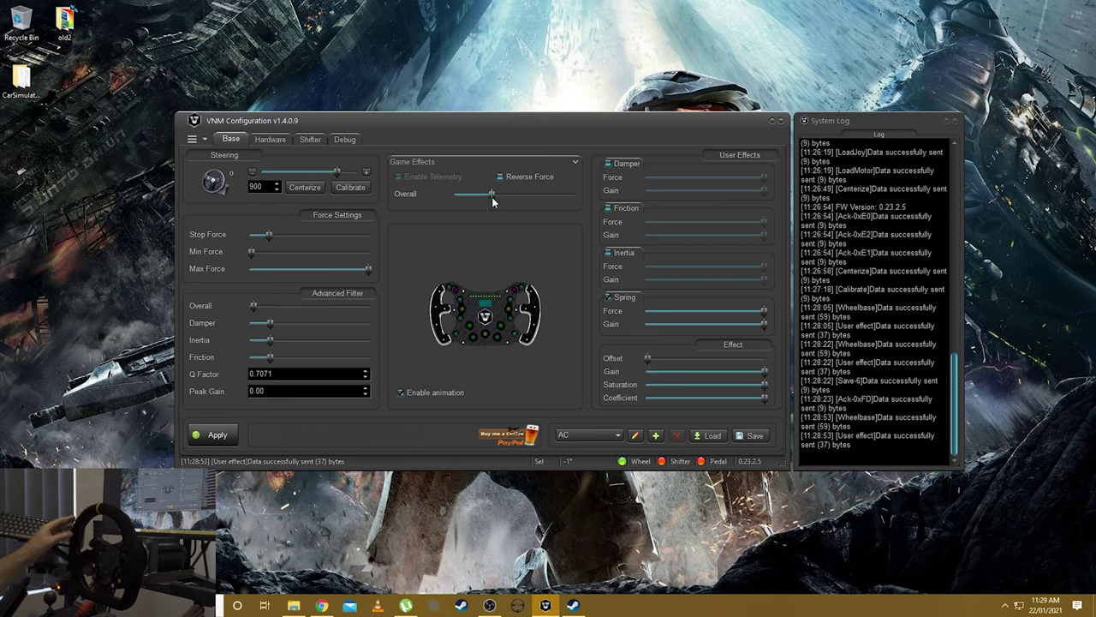
# Retune the Game Effects overall strength to 51 and turn off the Spring user effect
pyautogui.moveTo(492, 197); pyautogui.dragTo(536, 196)
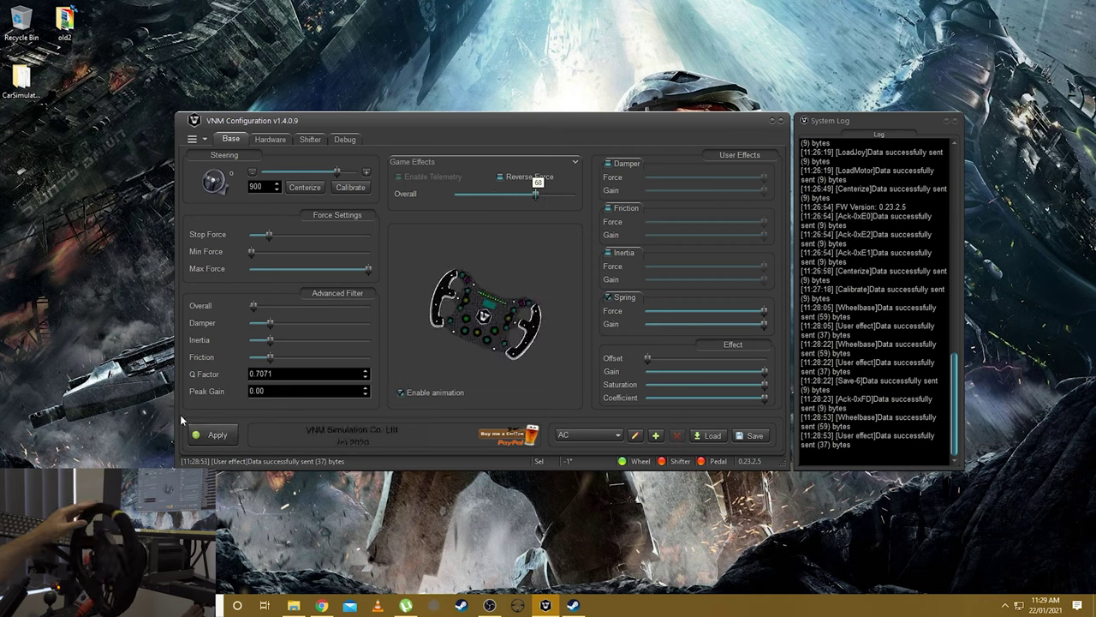
pyautogui.click(216, 435)
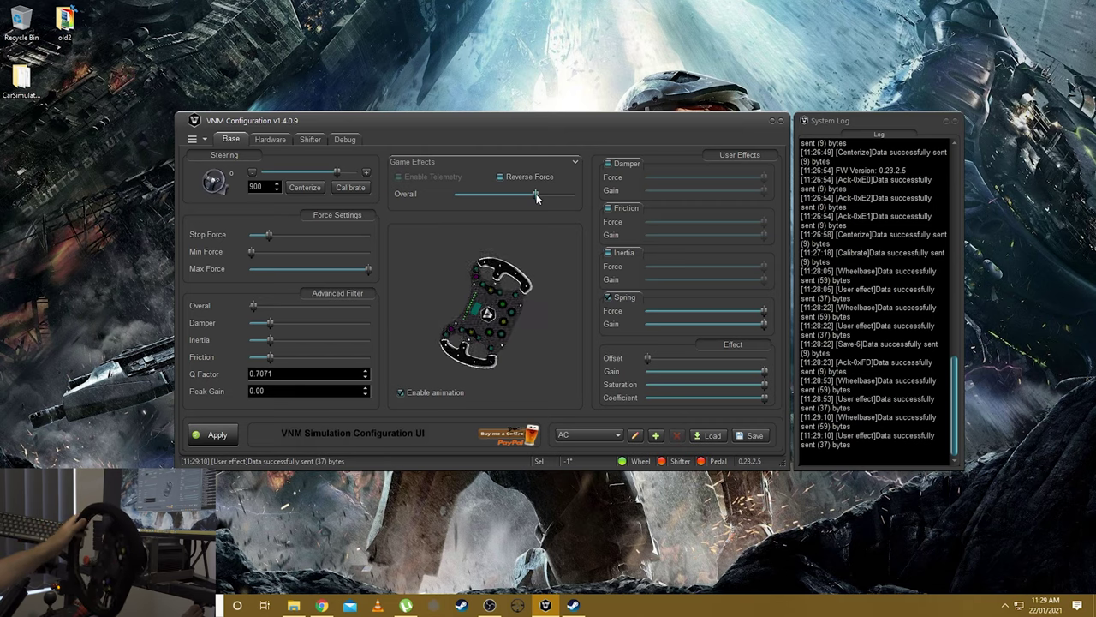
pyautogui.moveTo(536, 194); pyautogui.dragTo(517, 191)
pyautogui.click(609, 297)
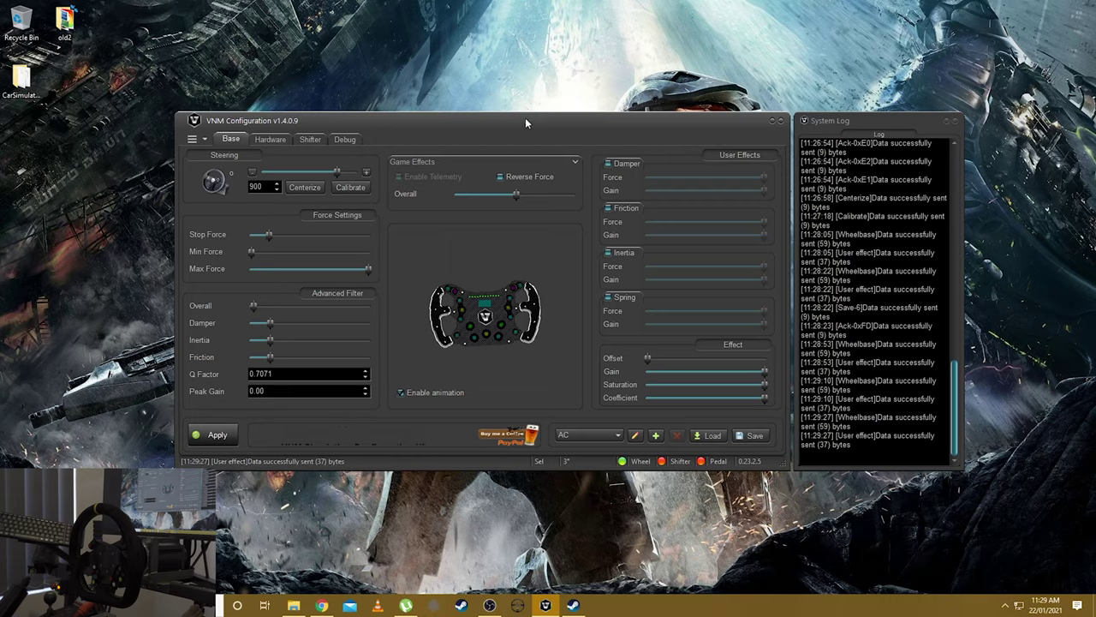
pyautogui.moveTo(519, 130); pyautogui.dragTo(552, 110)
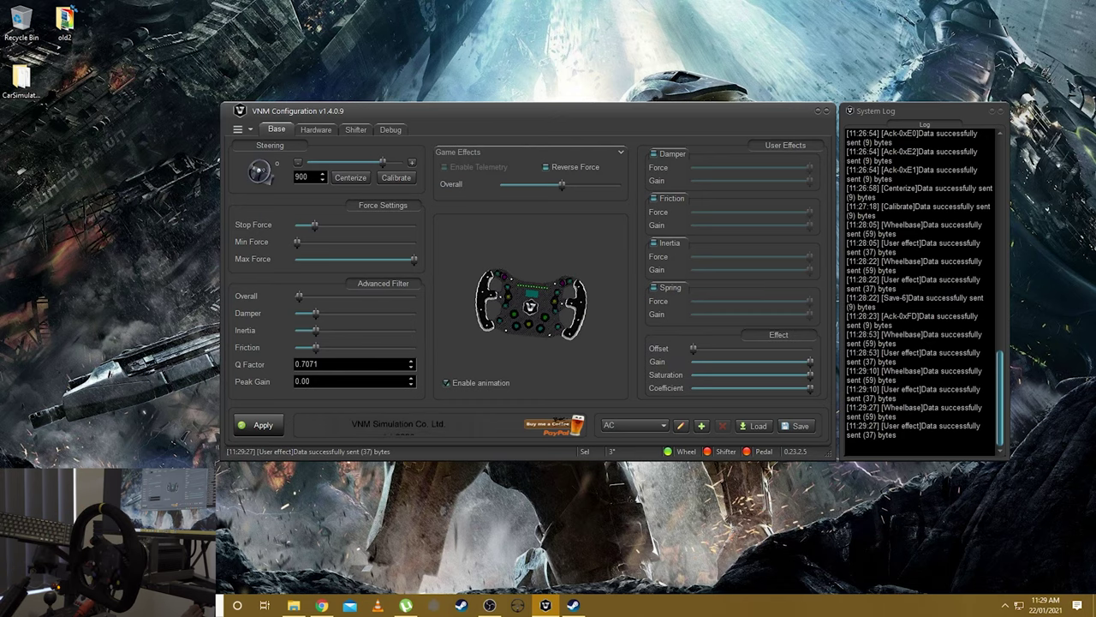
pyautogui.press('super')
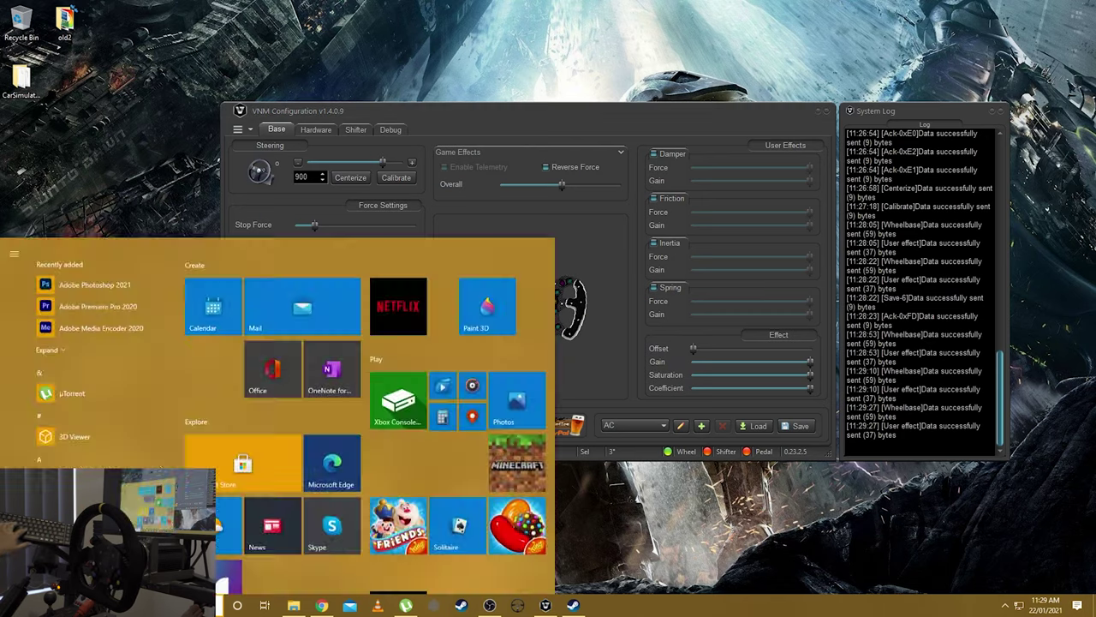
pyautogui.write('game')
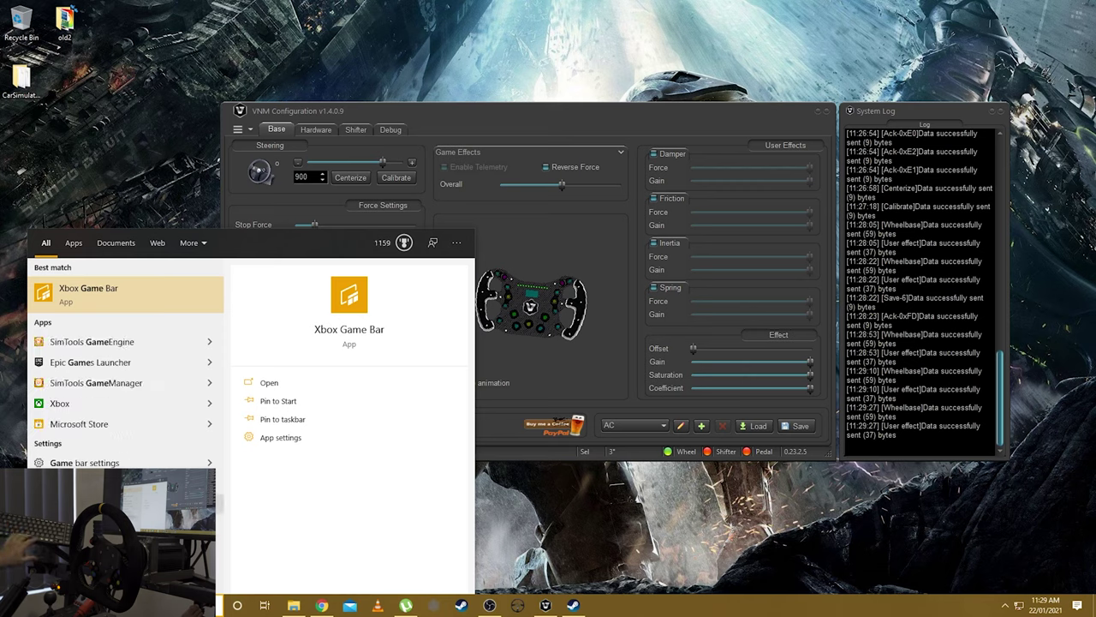
pyautogui.write('de')
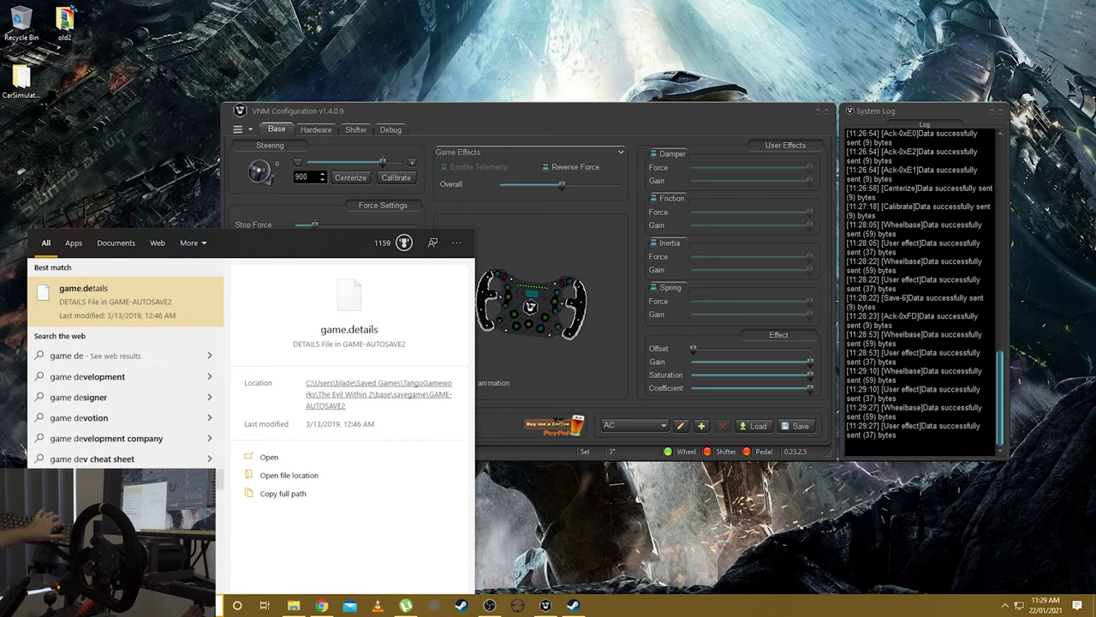
pyautogui.press('BackSpace')
pyautogui.press('BackSpace')
pyautogui.press('BackSpace')
pyautogui.press('BackSpace')
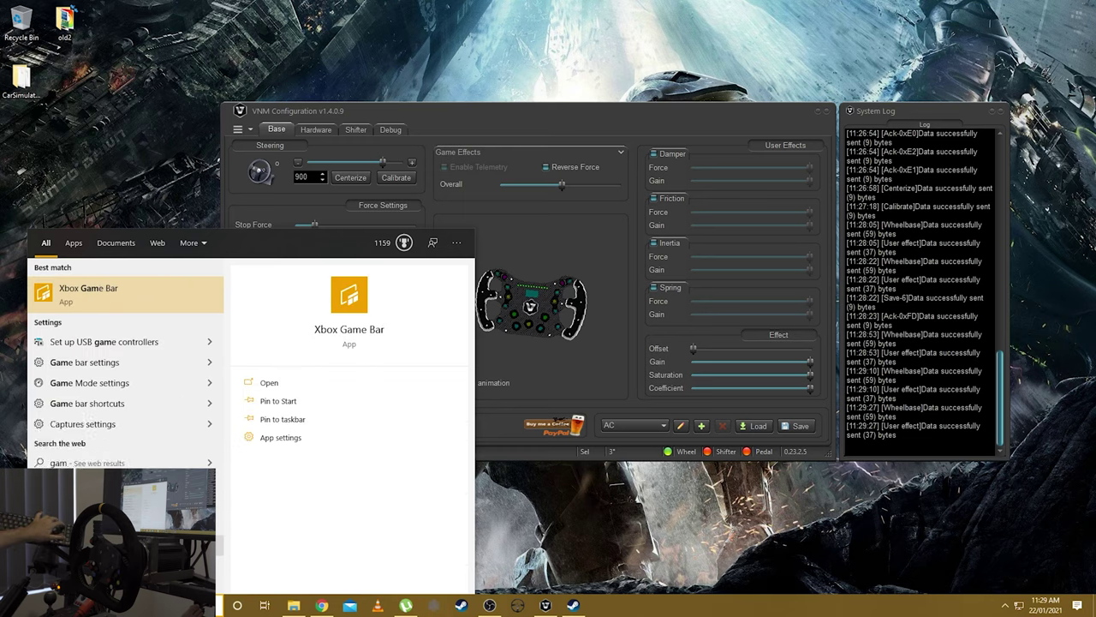
pyautogui.click(127, 341)
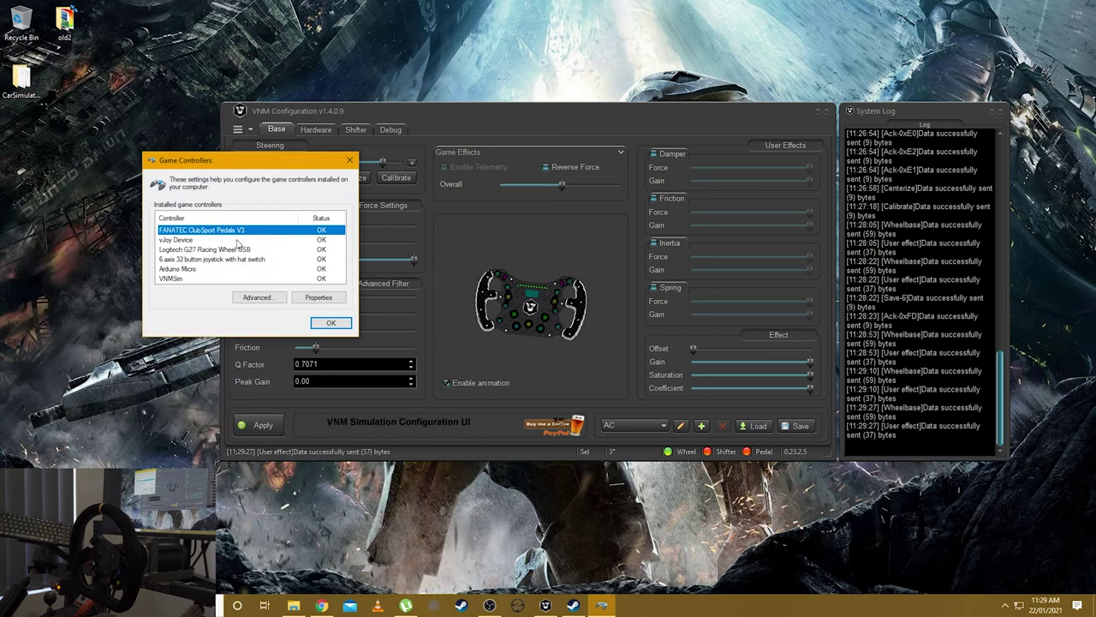
pyautogui.click(176, 279)
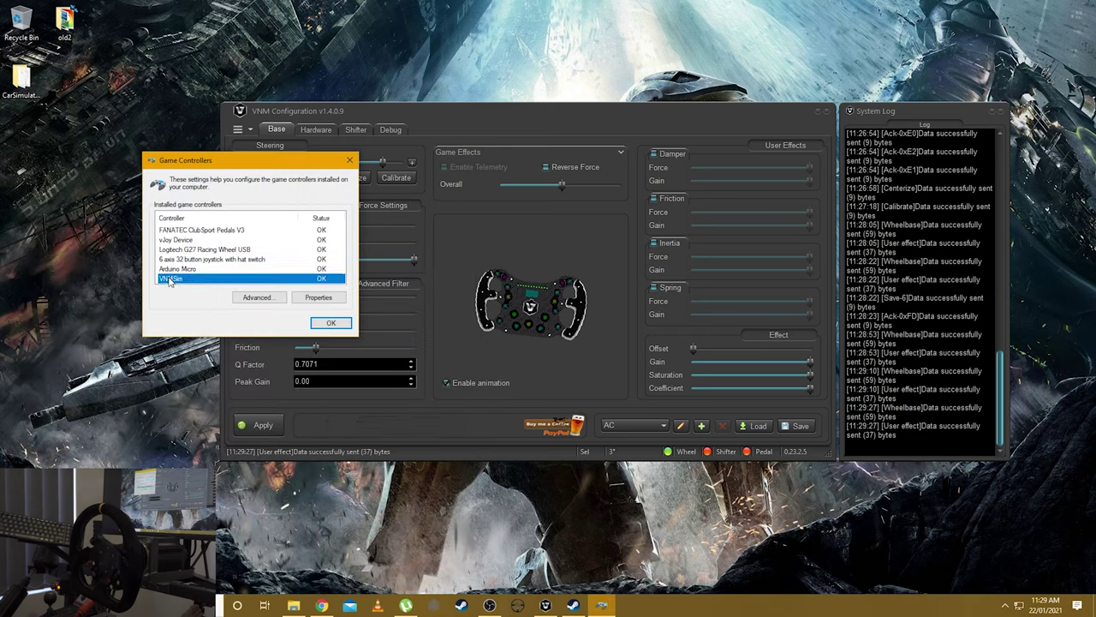
pyautogui.click(306, 297)
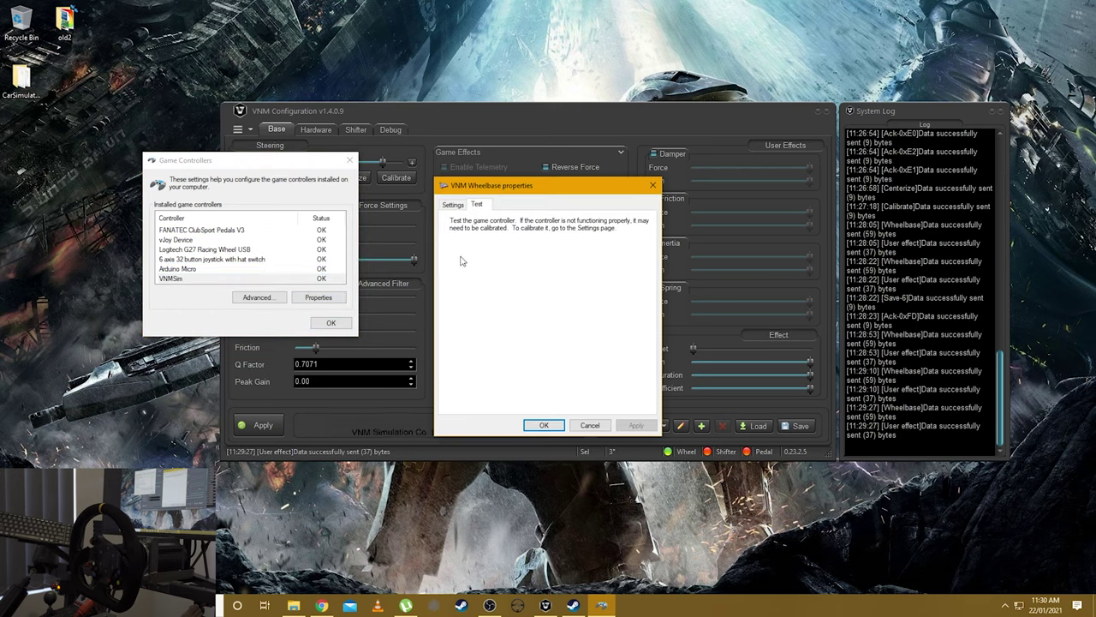
pyautogui.click(454, 206)
pyautogui.click(479, 206)
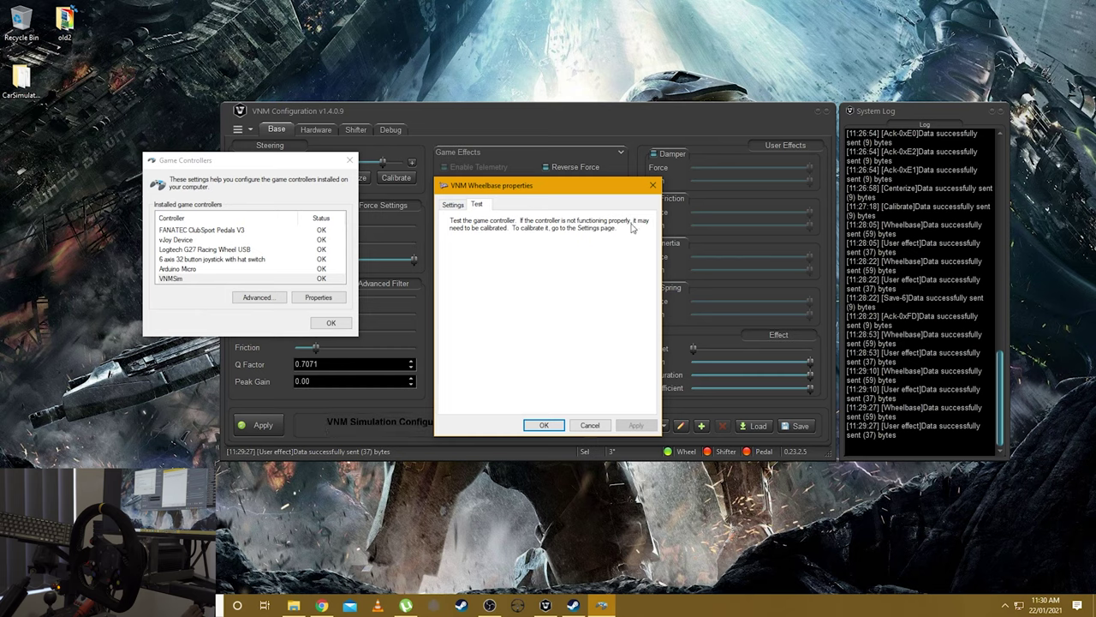
pyautogui.click(454, 205)
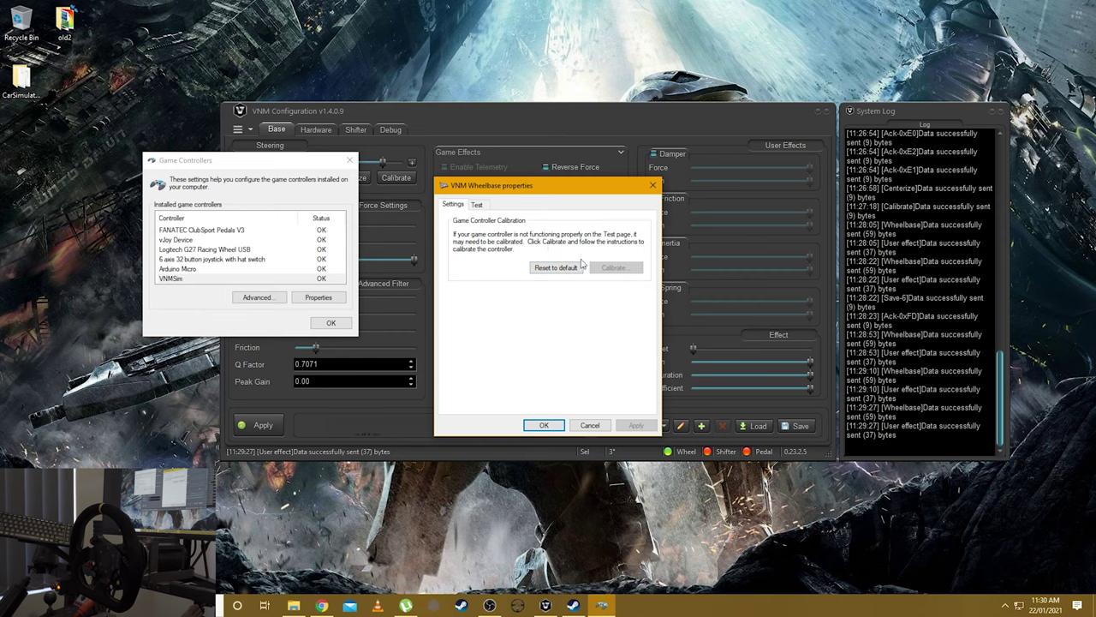
pyautogui.click(556, 426)
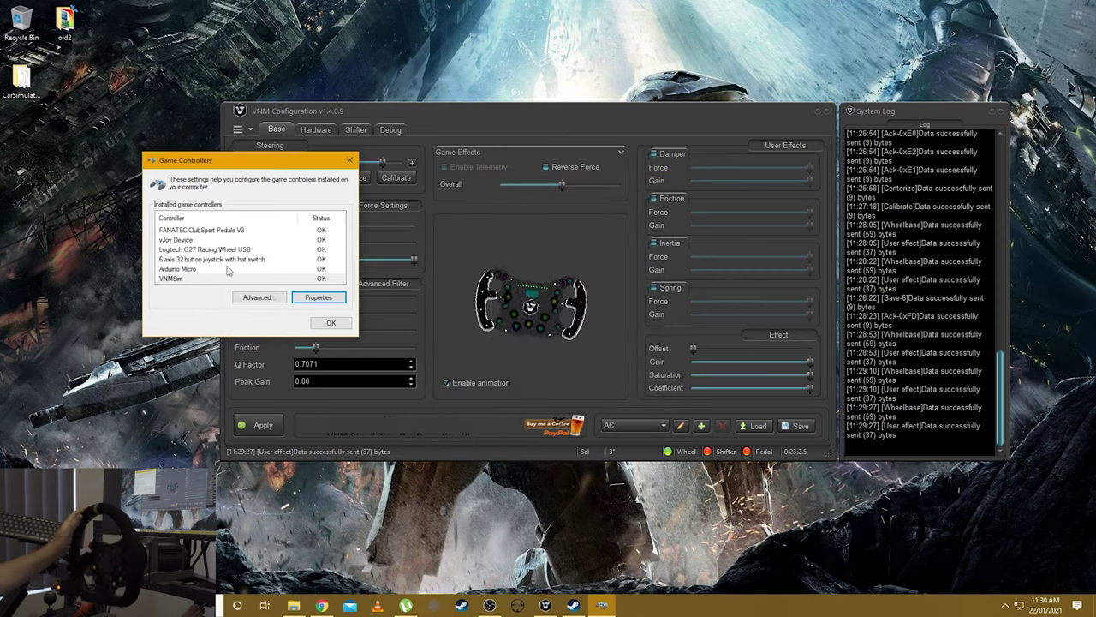
pyautogui.click(303, 298)
pyautogui.click(545, 427)
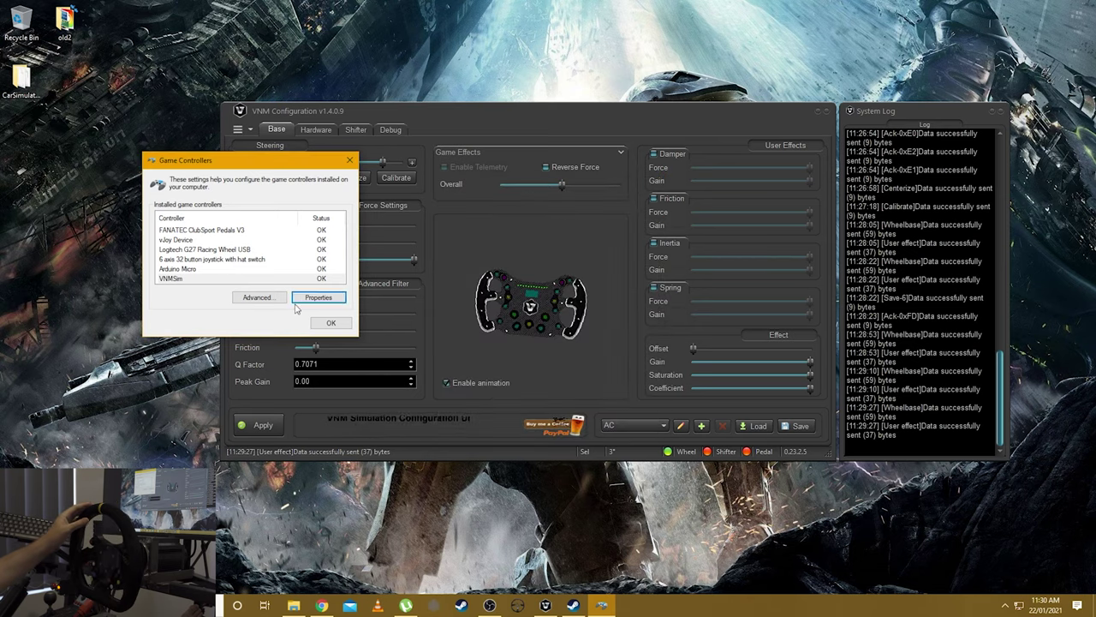
pyautogui.click(346, 162)
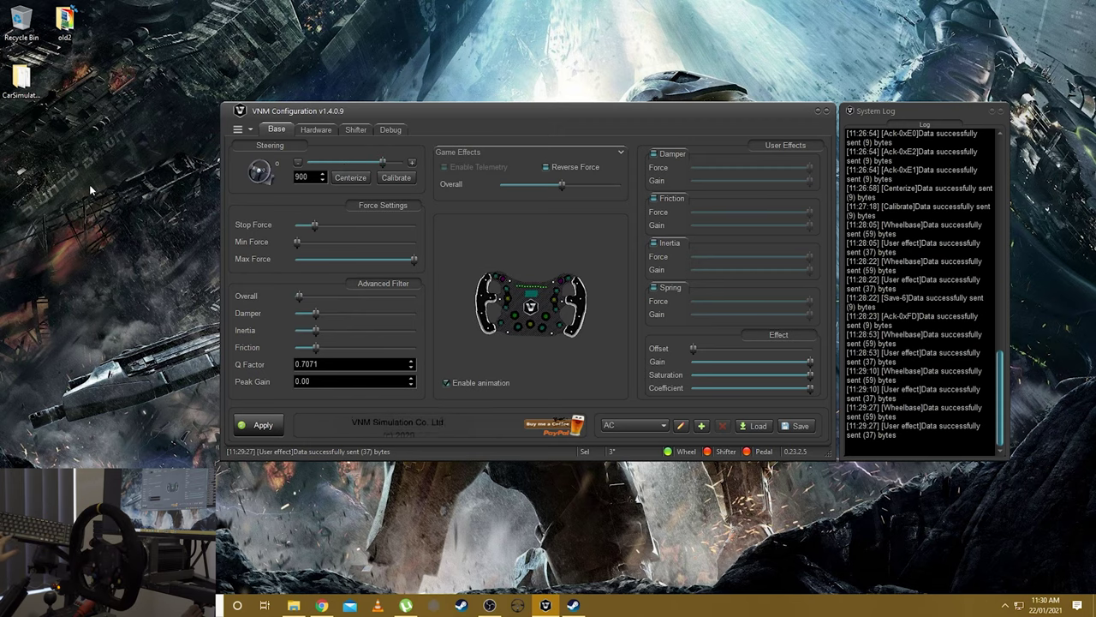
# Launch Content Manager from the Windows search
pyautogui.press('super')
pyautogui.write('cm')
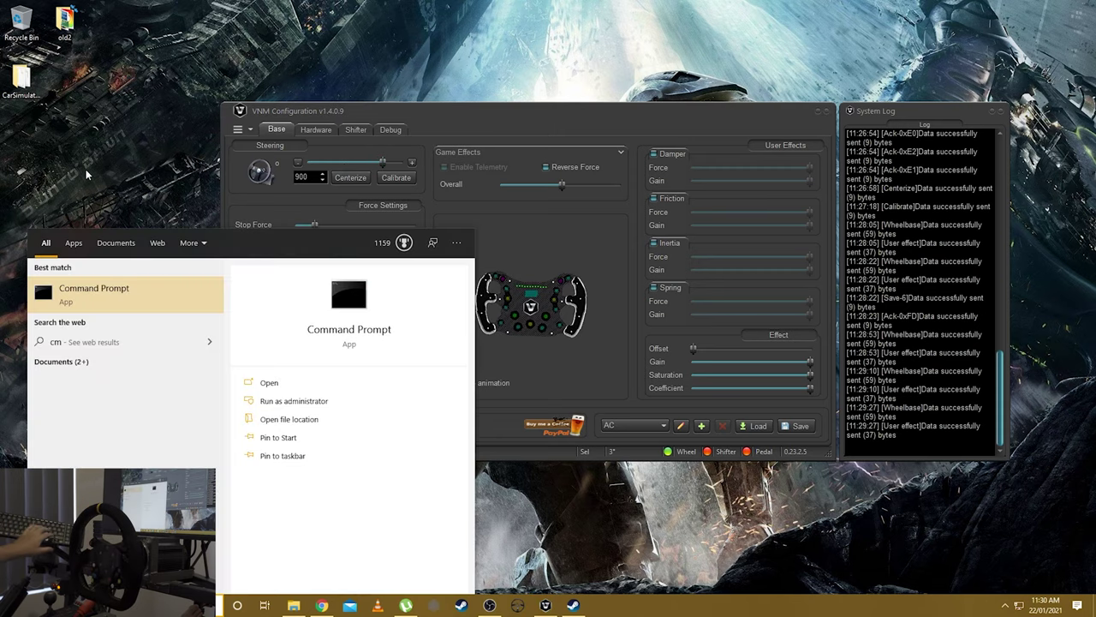
pyautogui.press('BackSpace')
pyautogui.write('on')
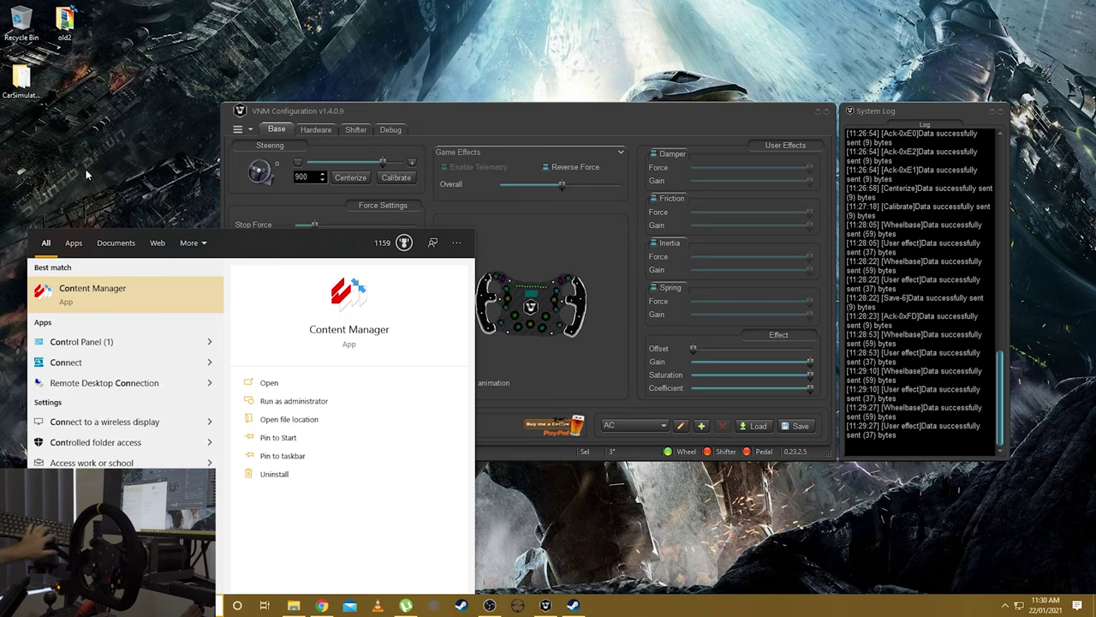
pyautogui.press('Return')
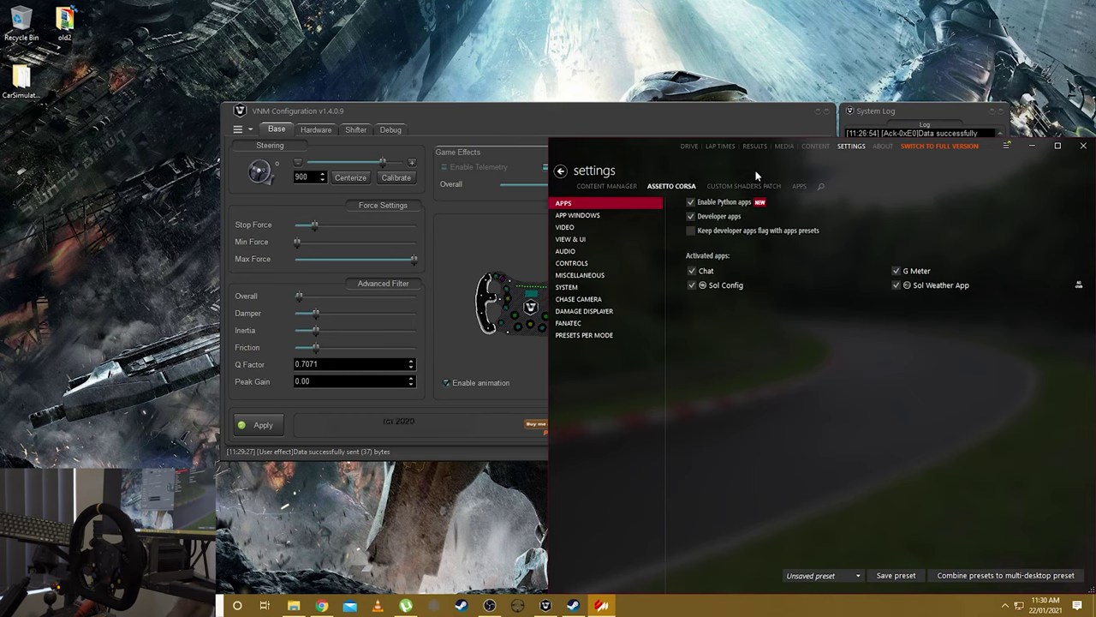
# In the Assetto Corsa controls, set the input method to Wheel and assign steering to VNMSim
pyautogui.click(589, 264)
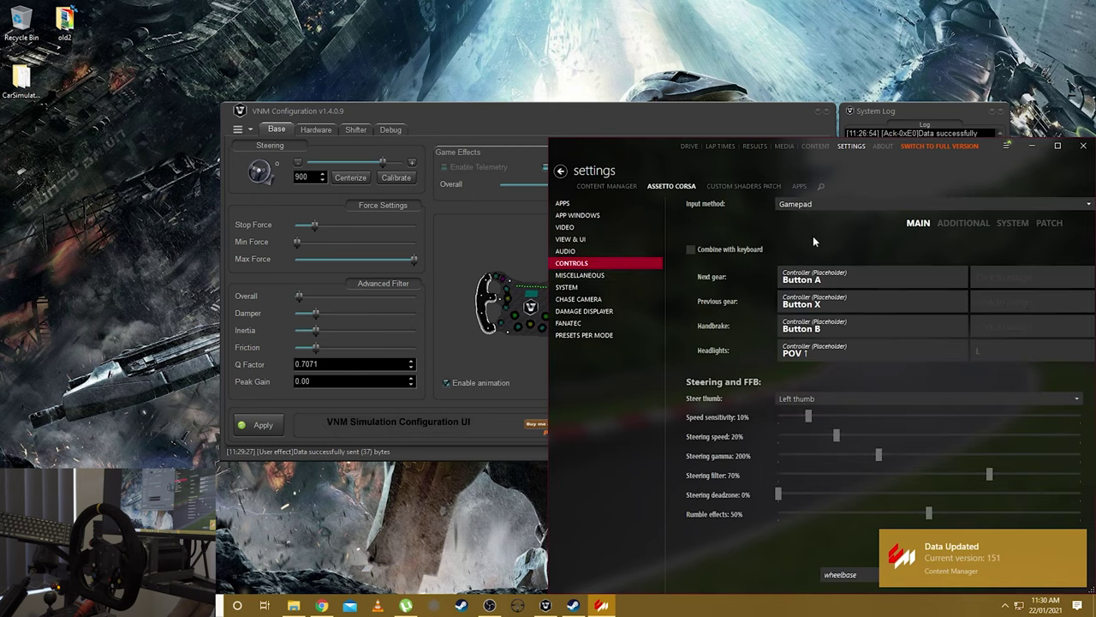
pyautogui.click(846, 203)
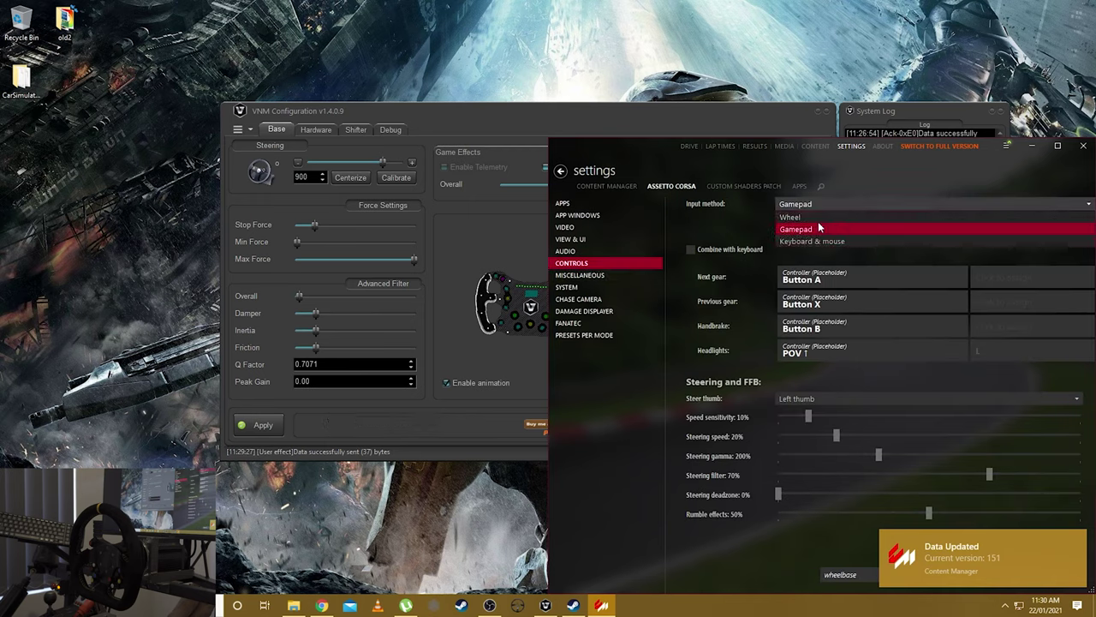
pyautogui.click(813, 217)
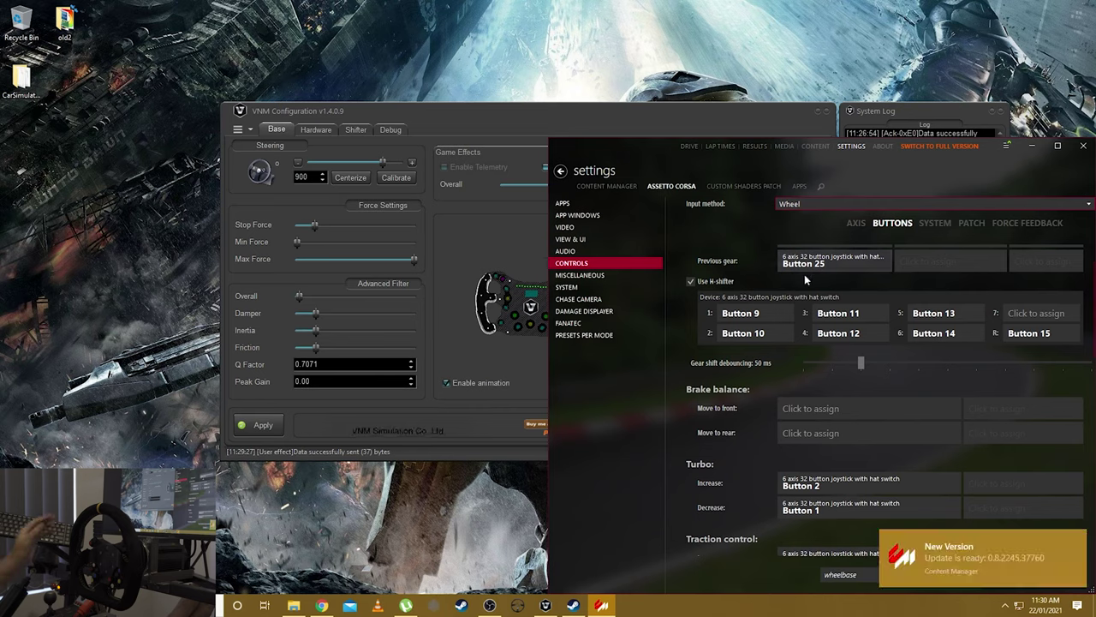
pyautogui.click(854, 225)
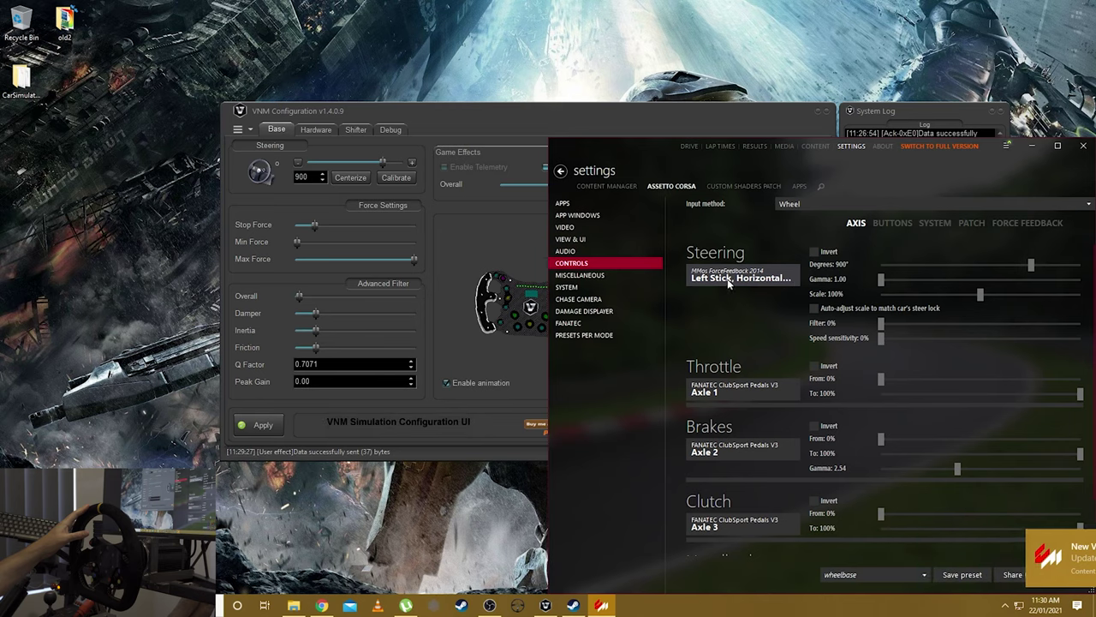
pyautogui.click(728, 282)
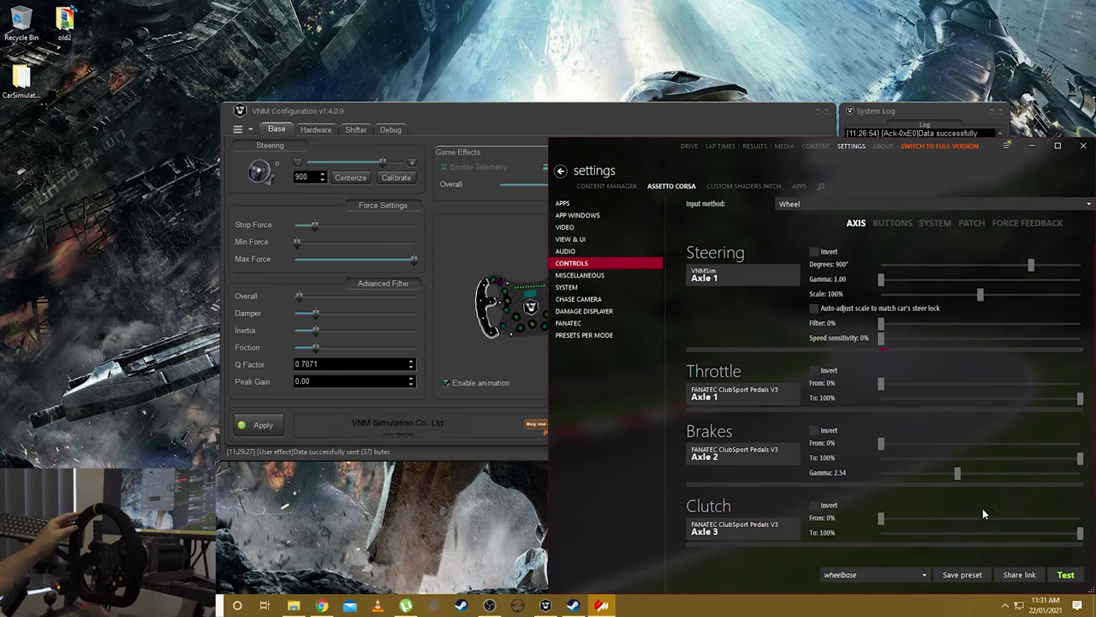
# Save the controls as the wheelbase.ini preset, replacing the existing one
pyautogui.click(957, 575)
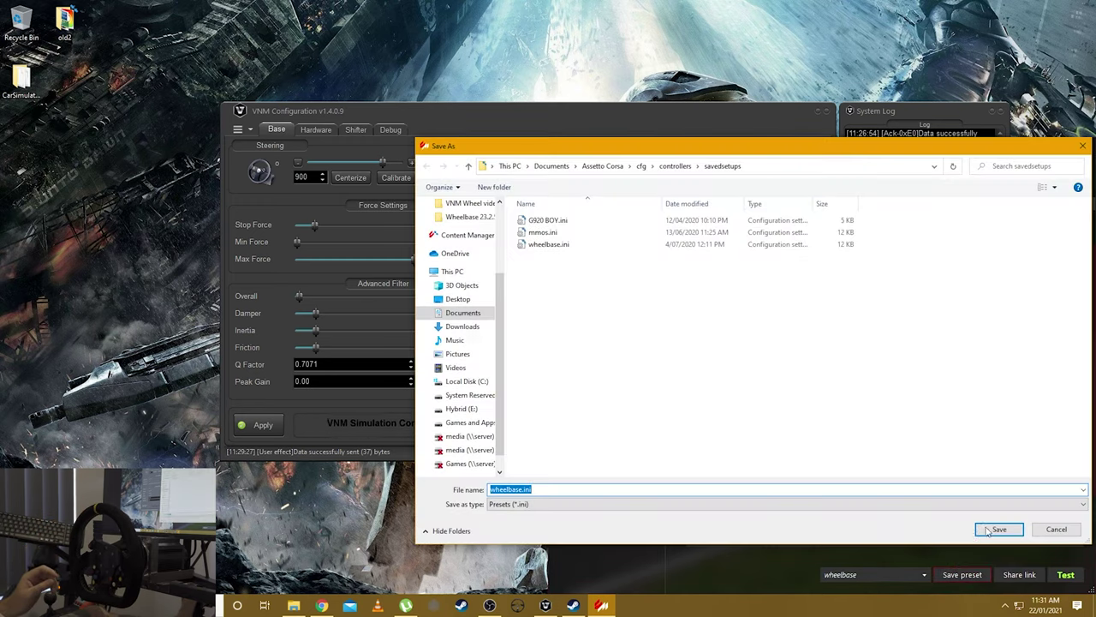
pyautogui.click(988, 531)
pyautogui.click(591, 343)
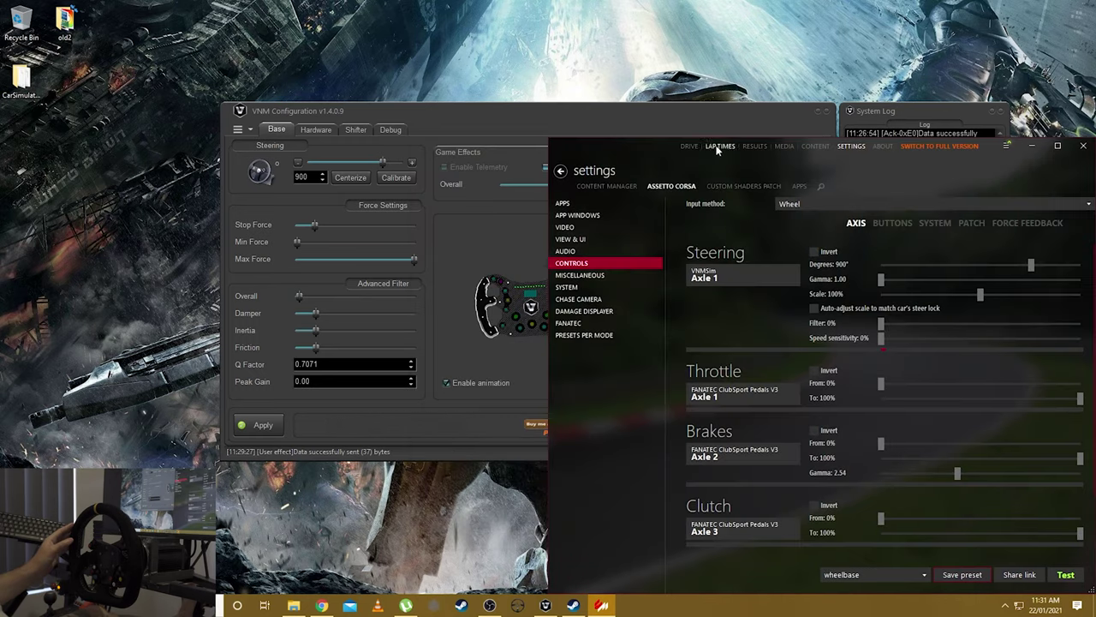
# Open the Drive quick race page, set for a Nissan GT-R GT3 at Silverstone GP
pyautogui.click(690, 147)
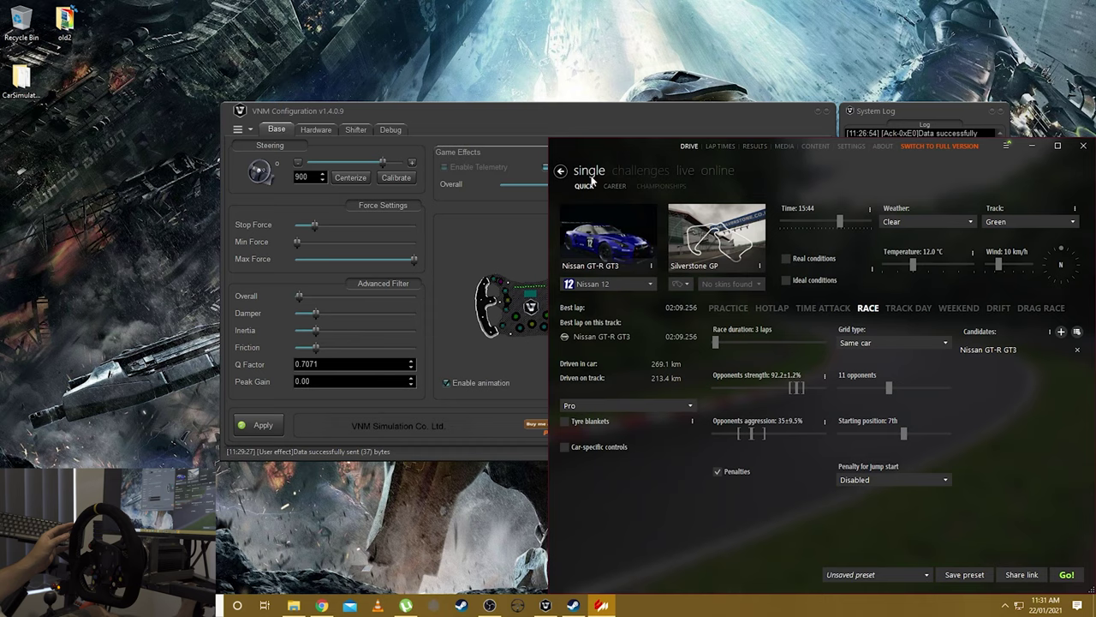